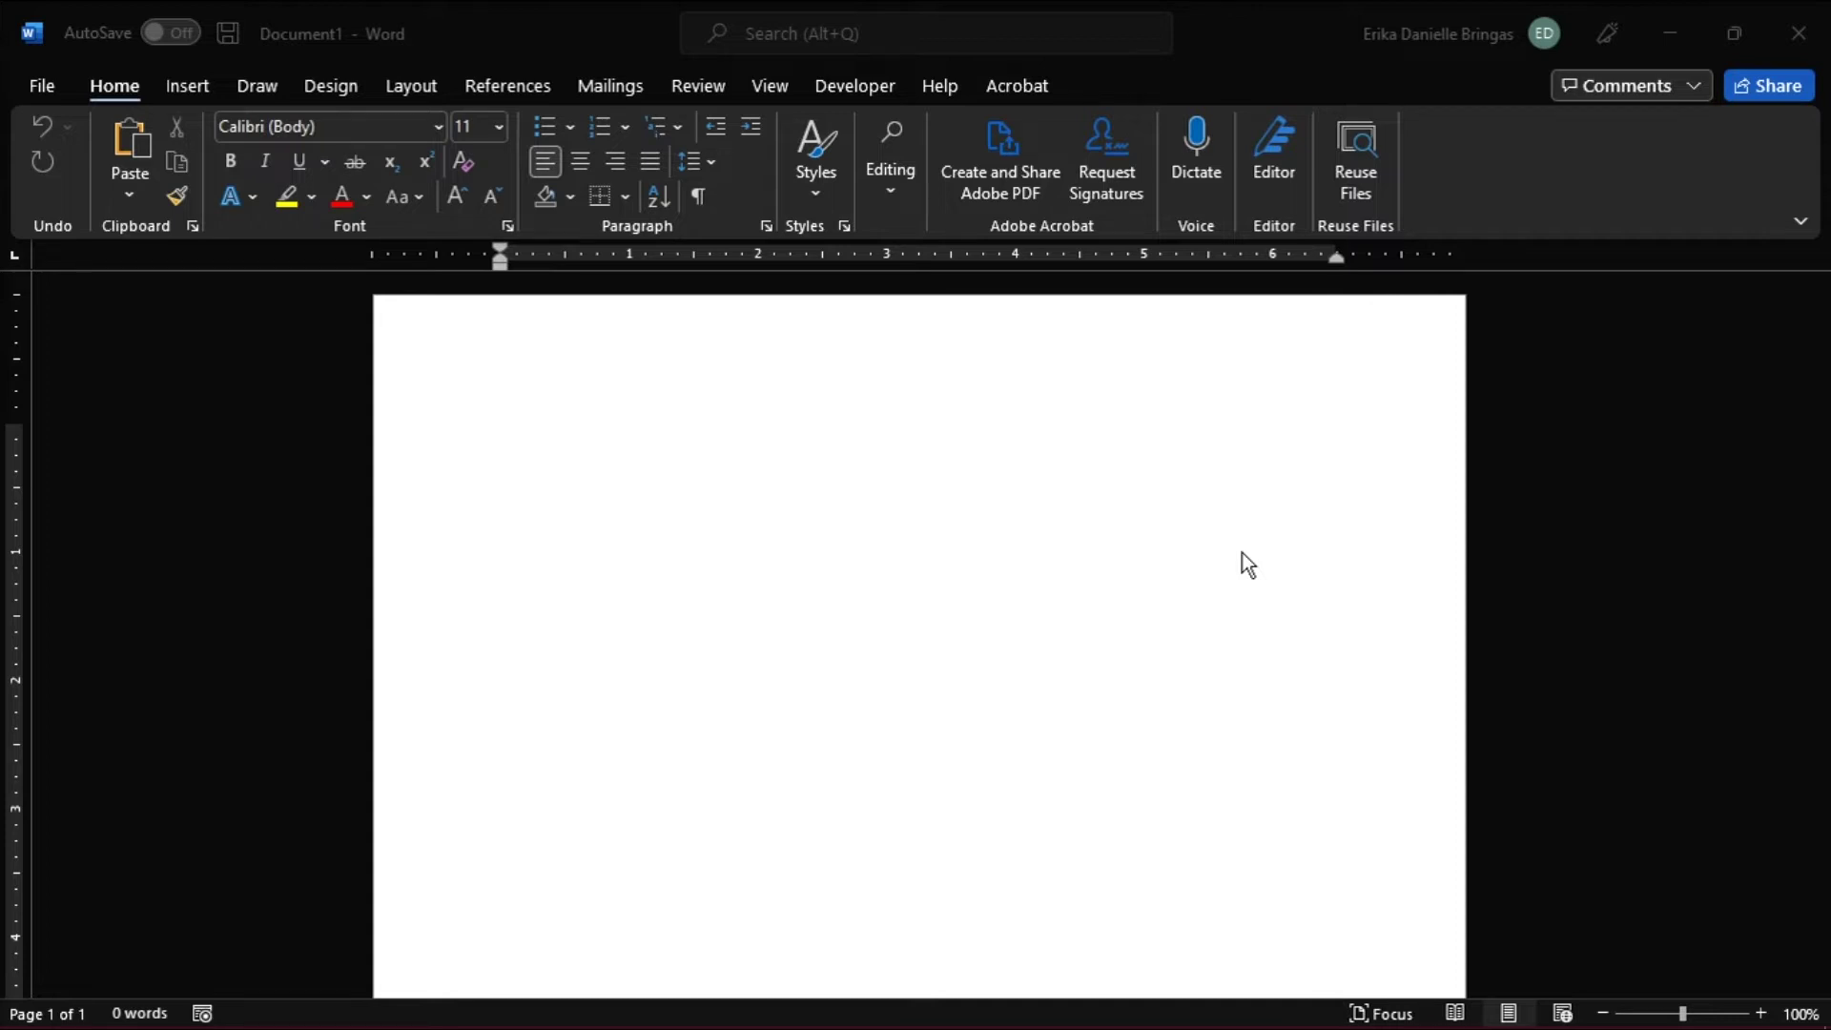
- Embed SAMPLE REPORT.pdf into the blank document as an object created from file
{"action": "left_click", "coordinate": [188, 86]}
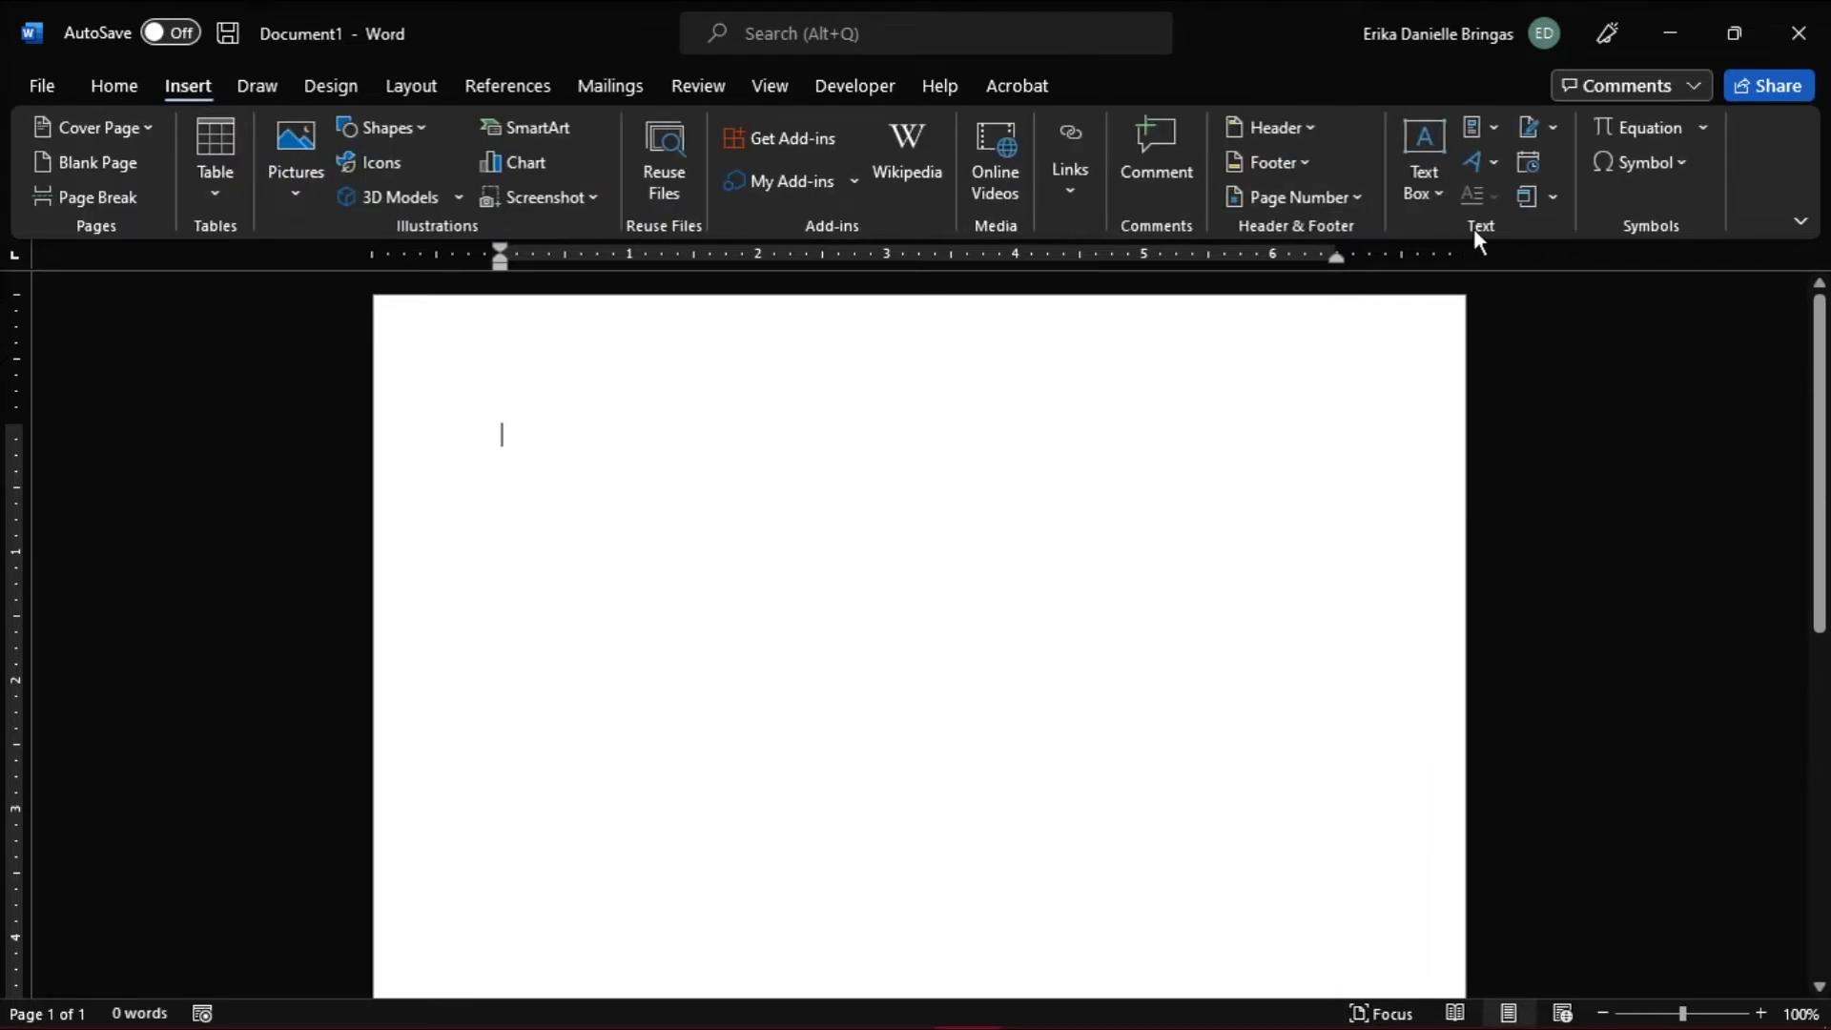
{"action": "left_click", "coordinate": [1530, 200]}
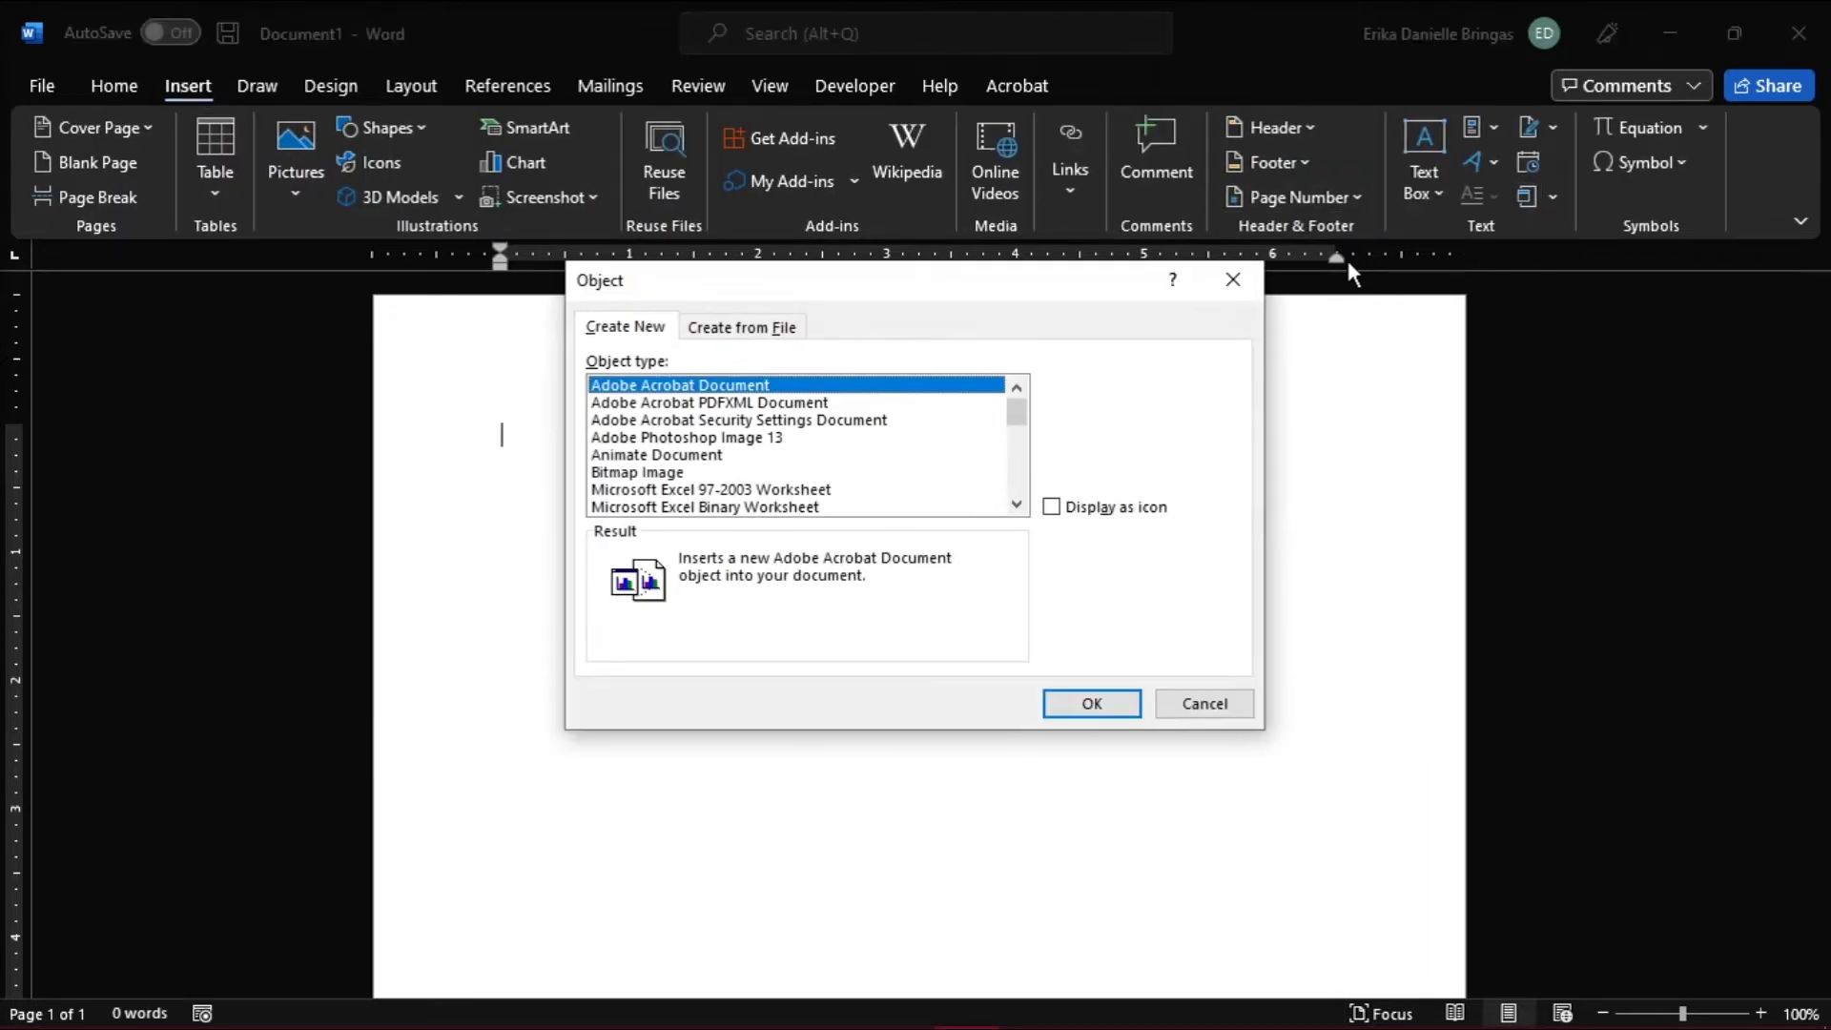
{"action": "left_click", "coordinate": [768, 327]}
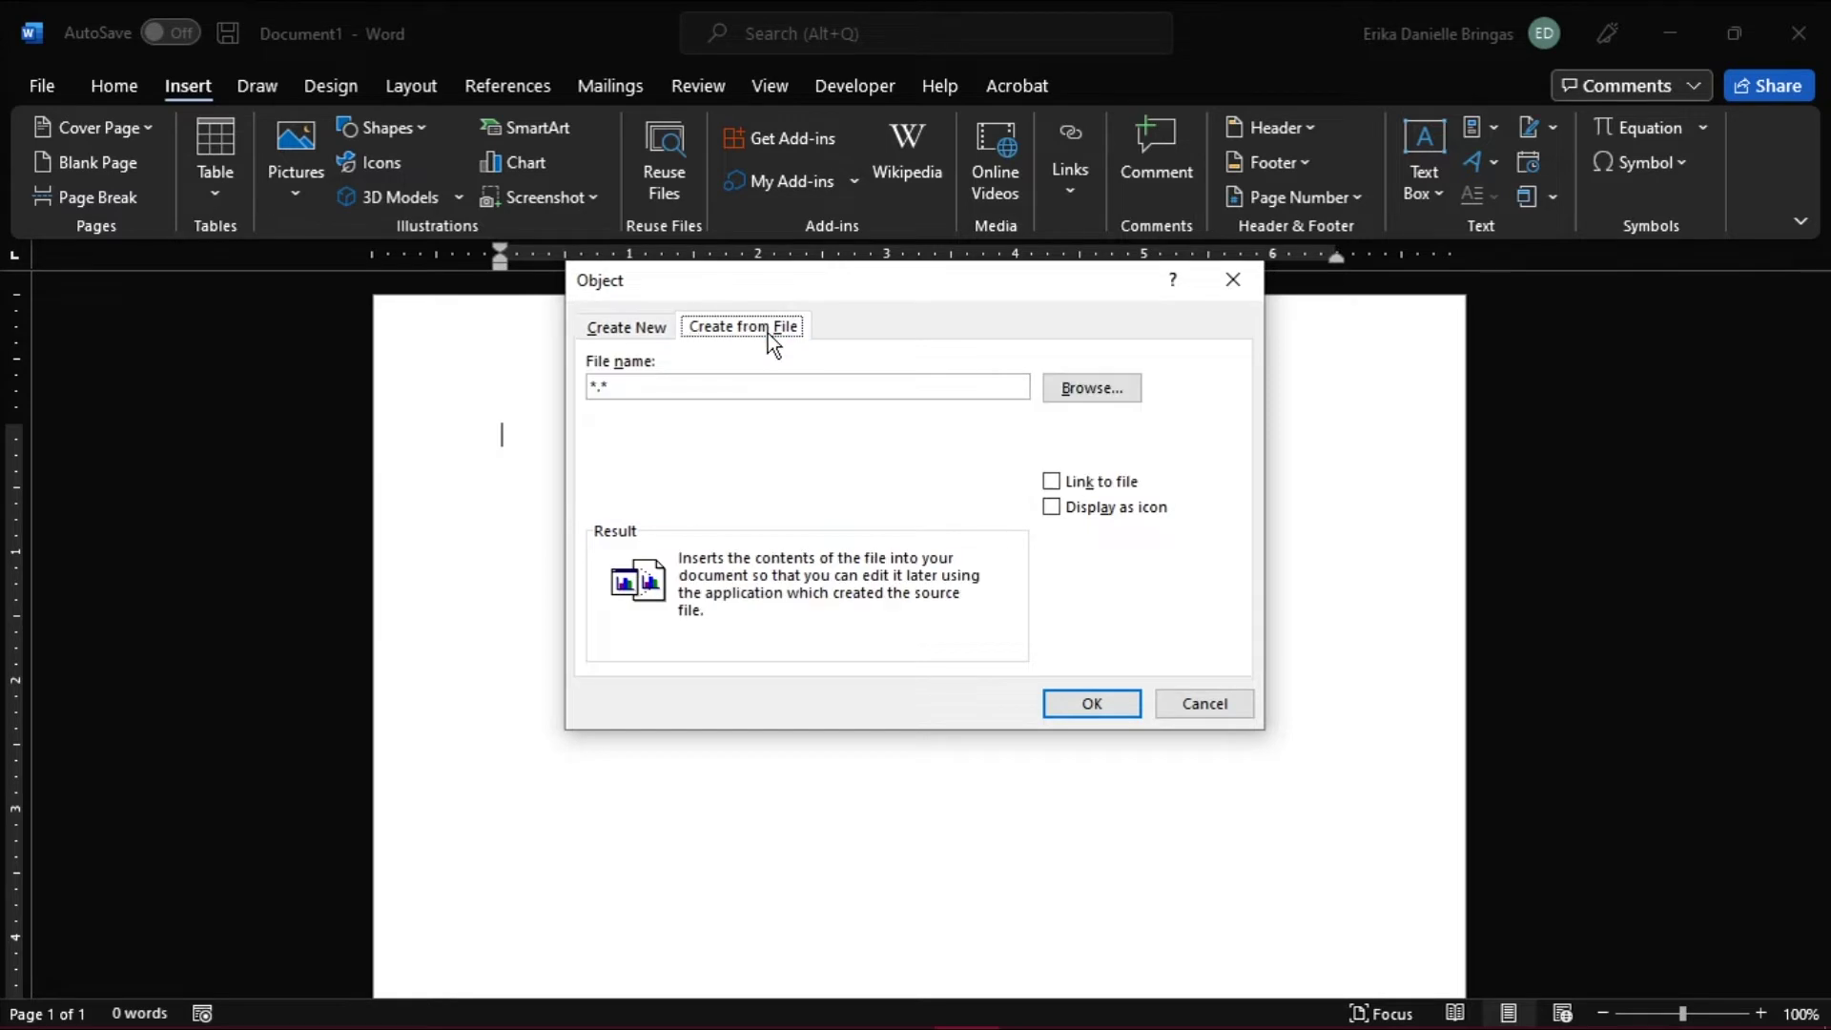
{"action": "left_click", "coordinate": [1092, 388]}
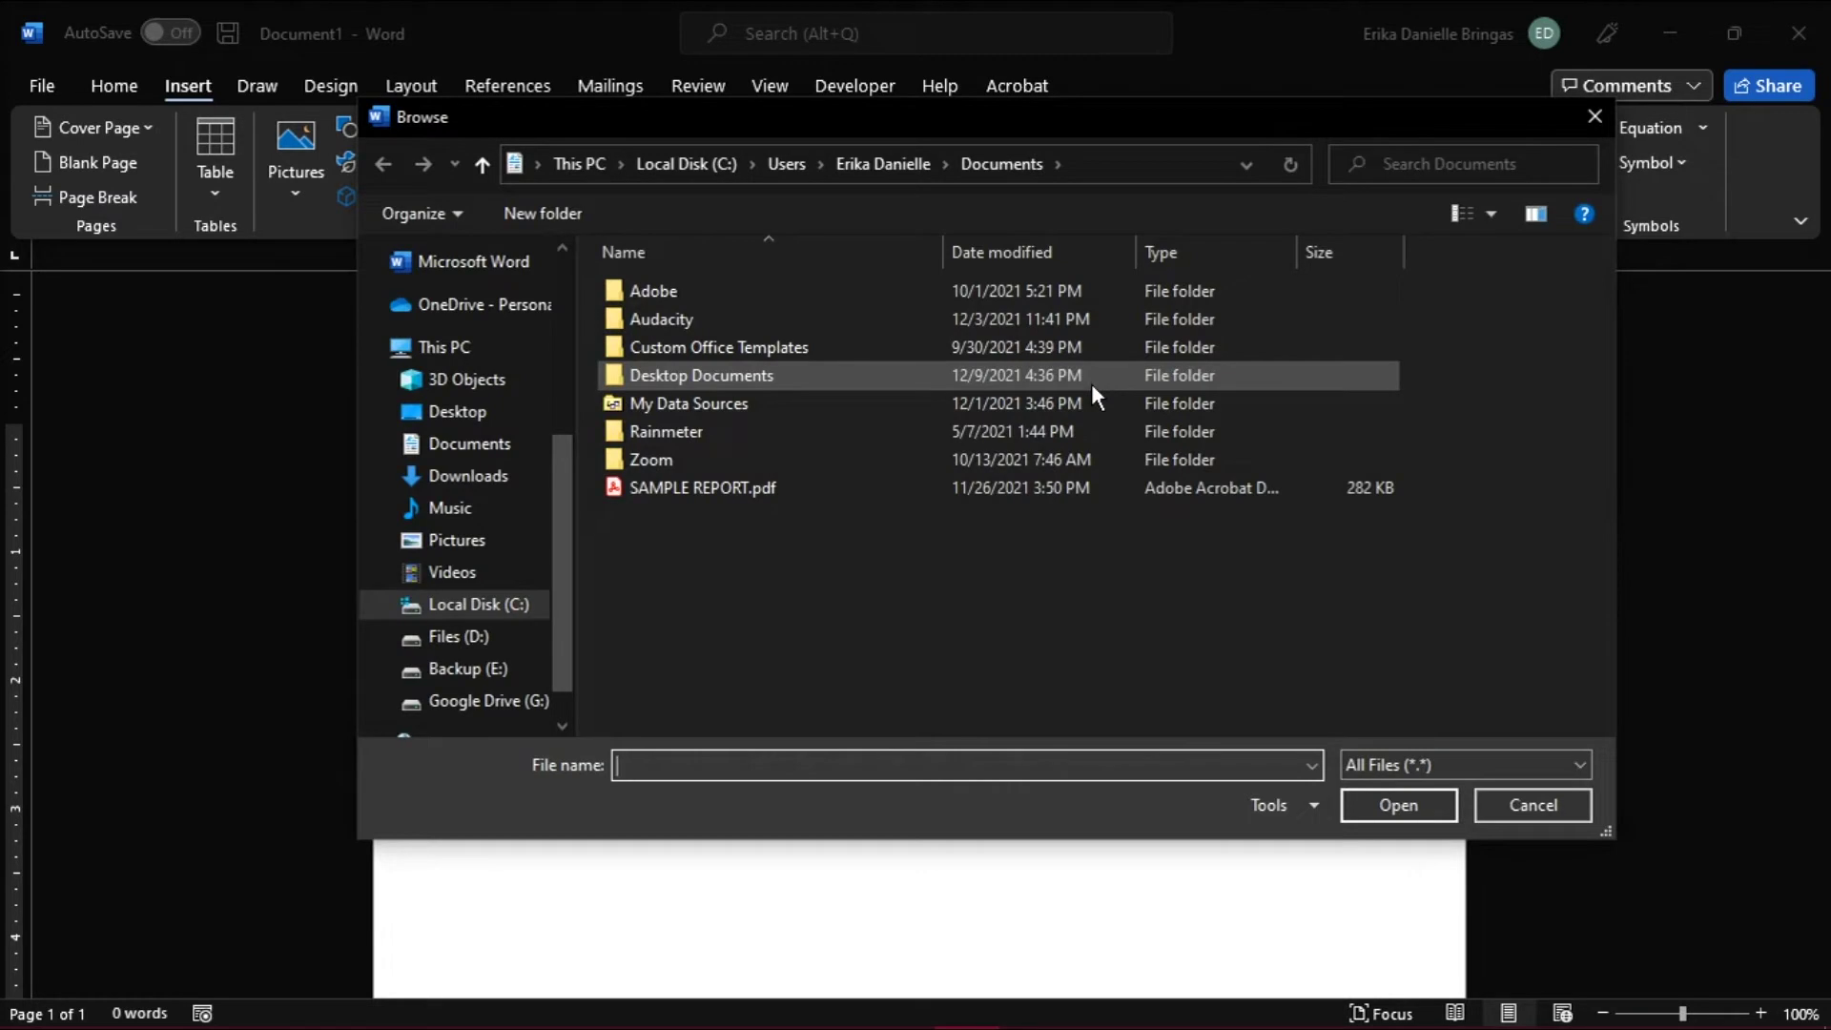
{"action": "left_click", "coordinate": [1100, 494]}
{"action": "double_click", "coordinate": [1101, 497]}
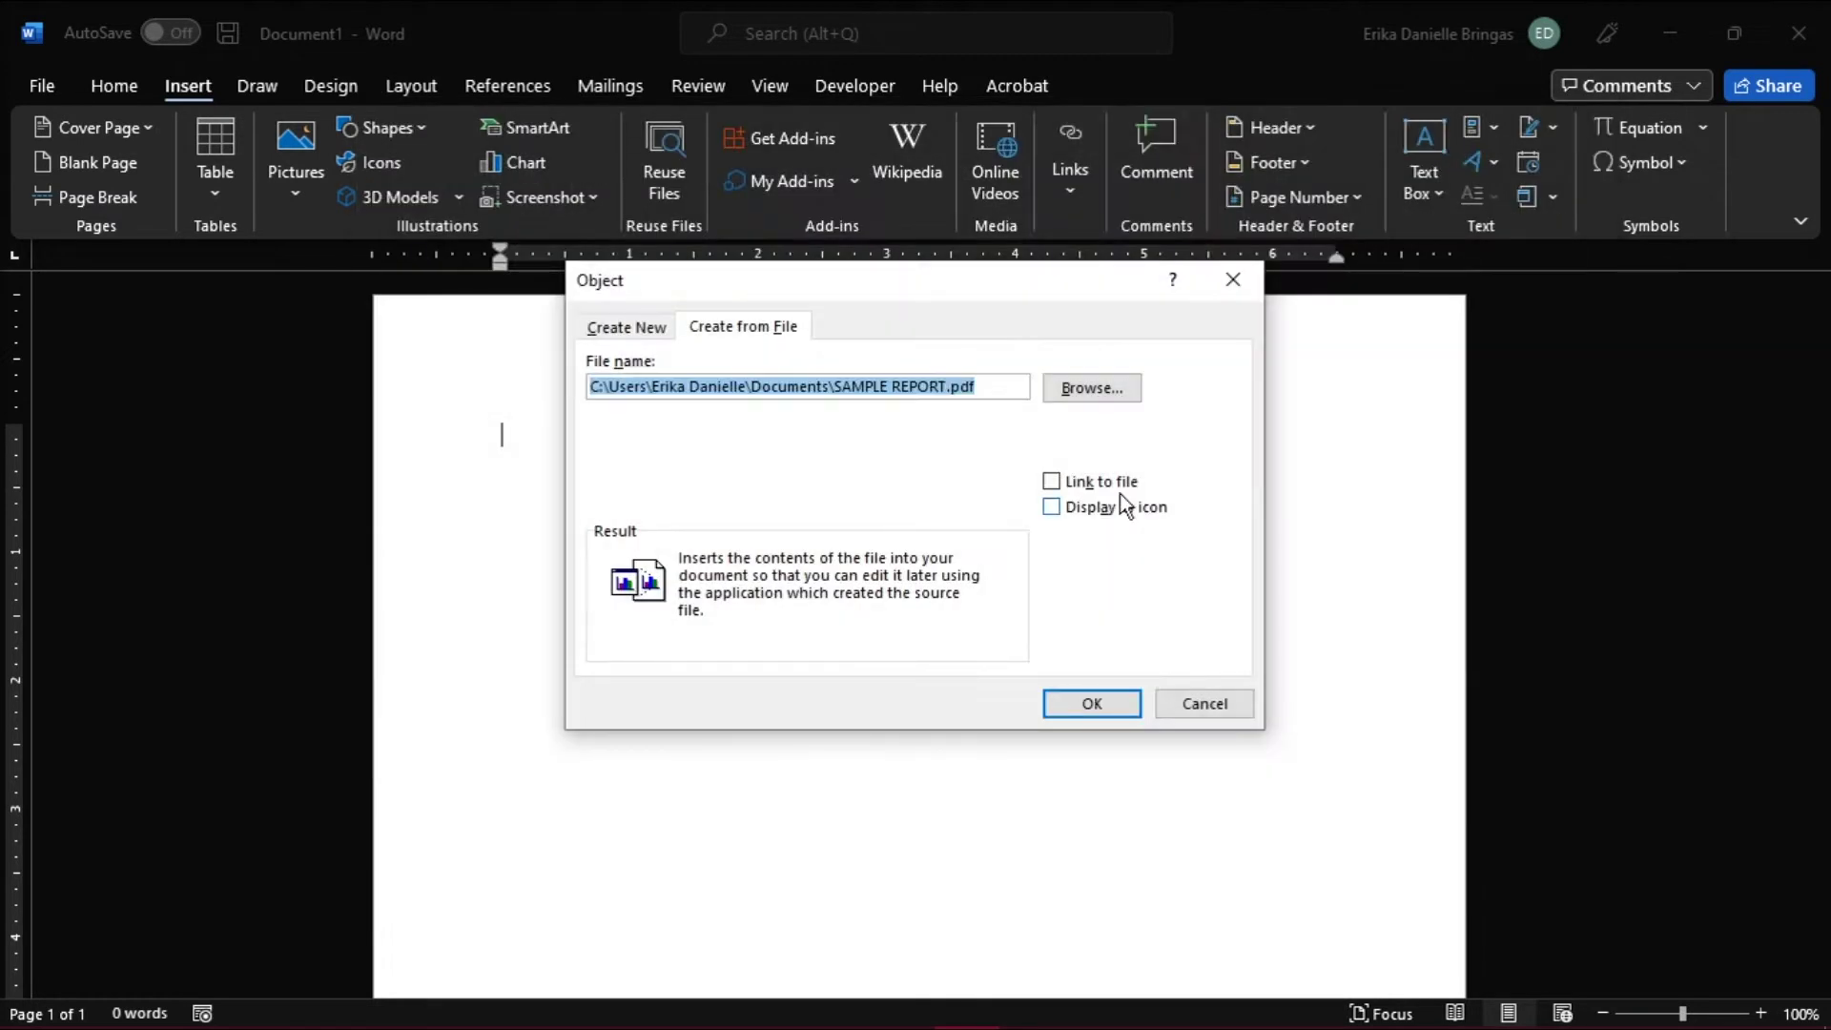
{"action": "left_click", "coordinate": [1093, 705]}
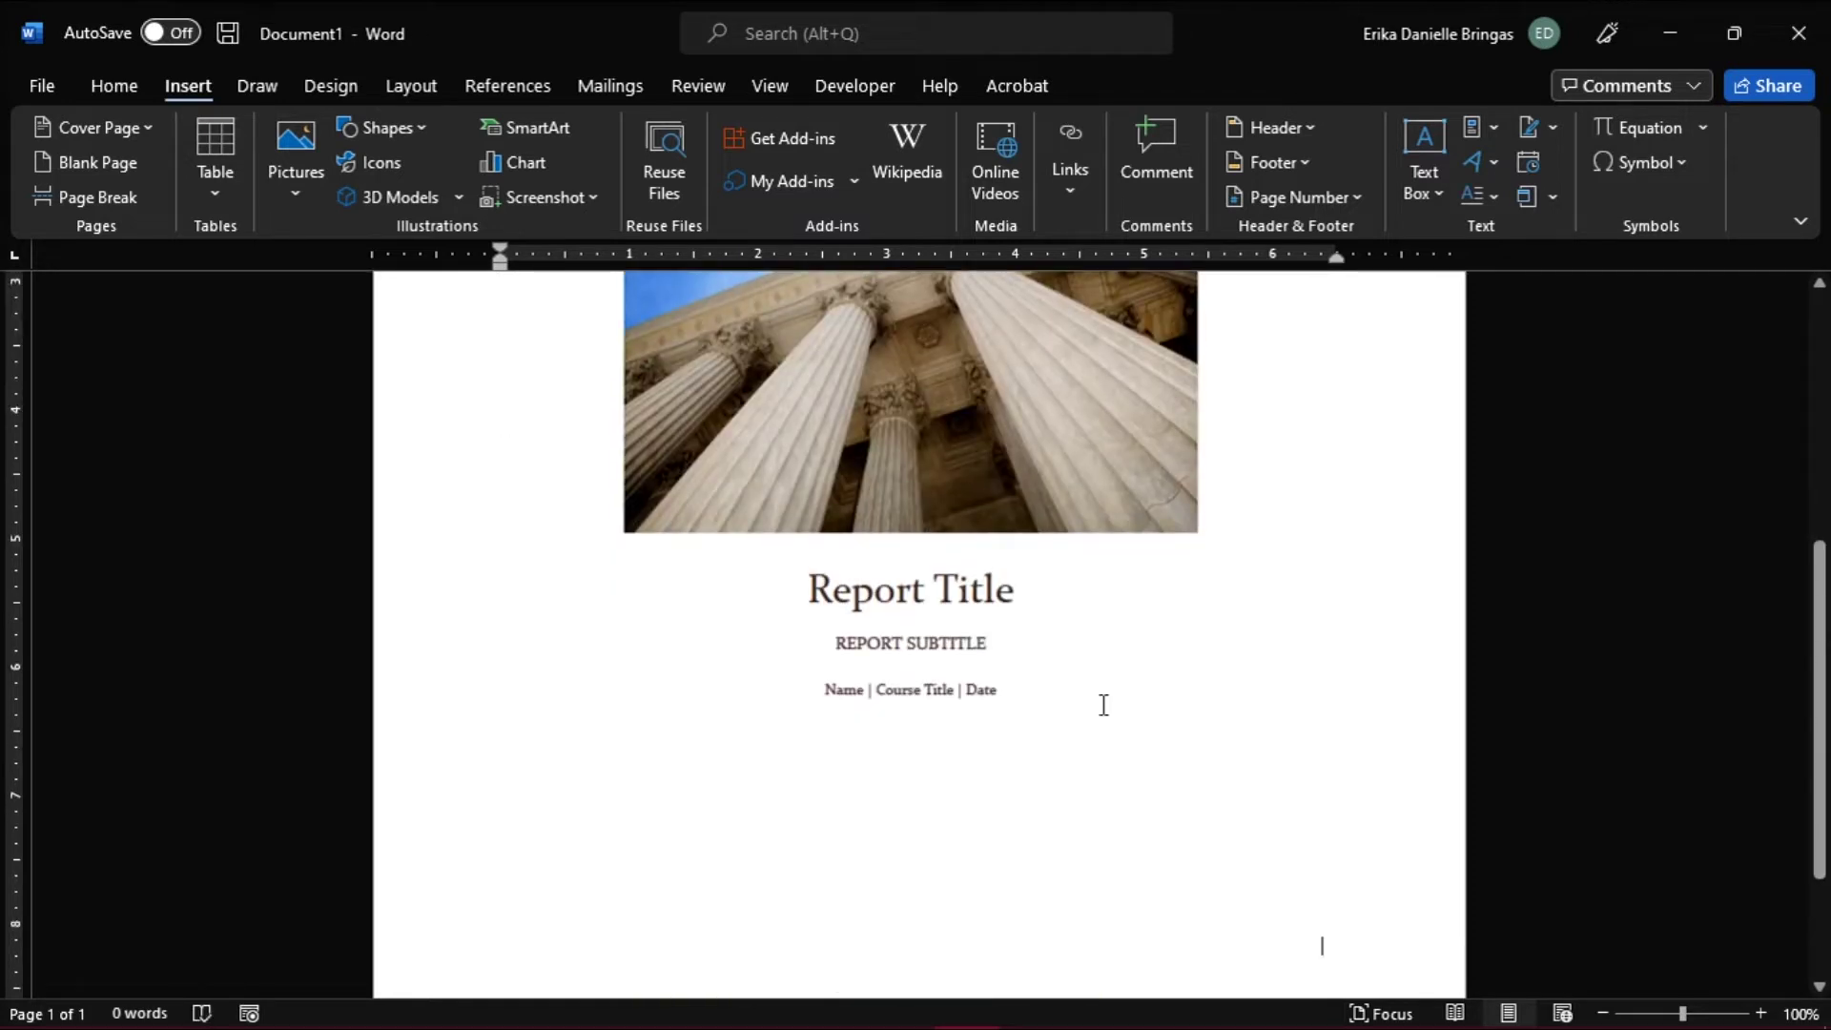
{"action": "scroll", "coordinate": [1103, 705], "scroll_direction": "up", "scroll_amount": 3}
{"action": "scroll", "coordinate": [1104, 705], "scroll_direction": "up", "scroll_amount": 3}
{"action": "scroll", "coordinate": [1103, 704], "scroll_direction": "down", "scroll_amount": 1}
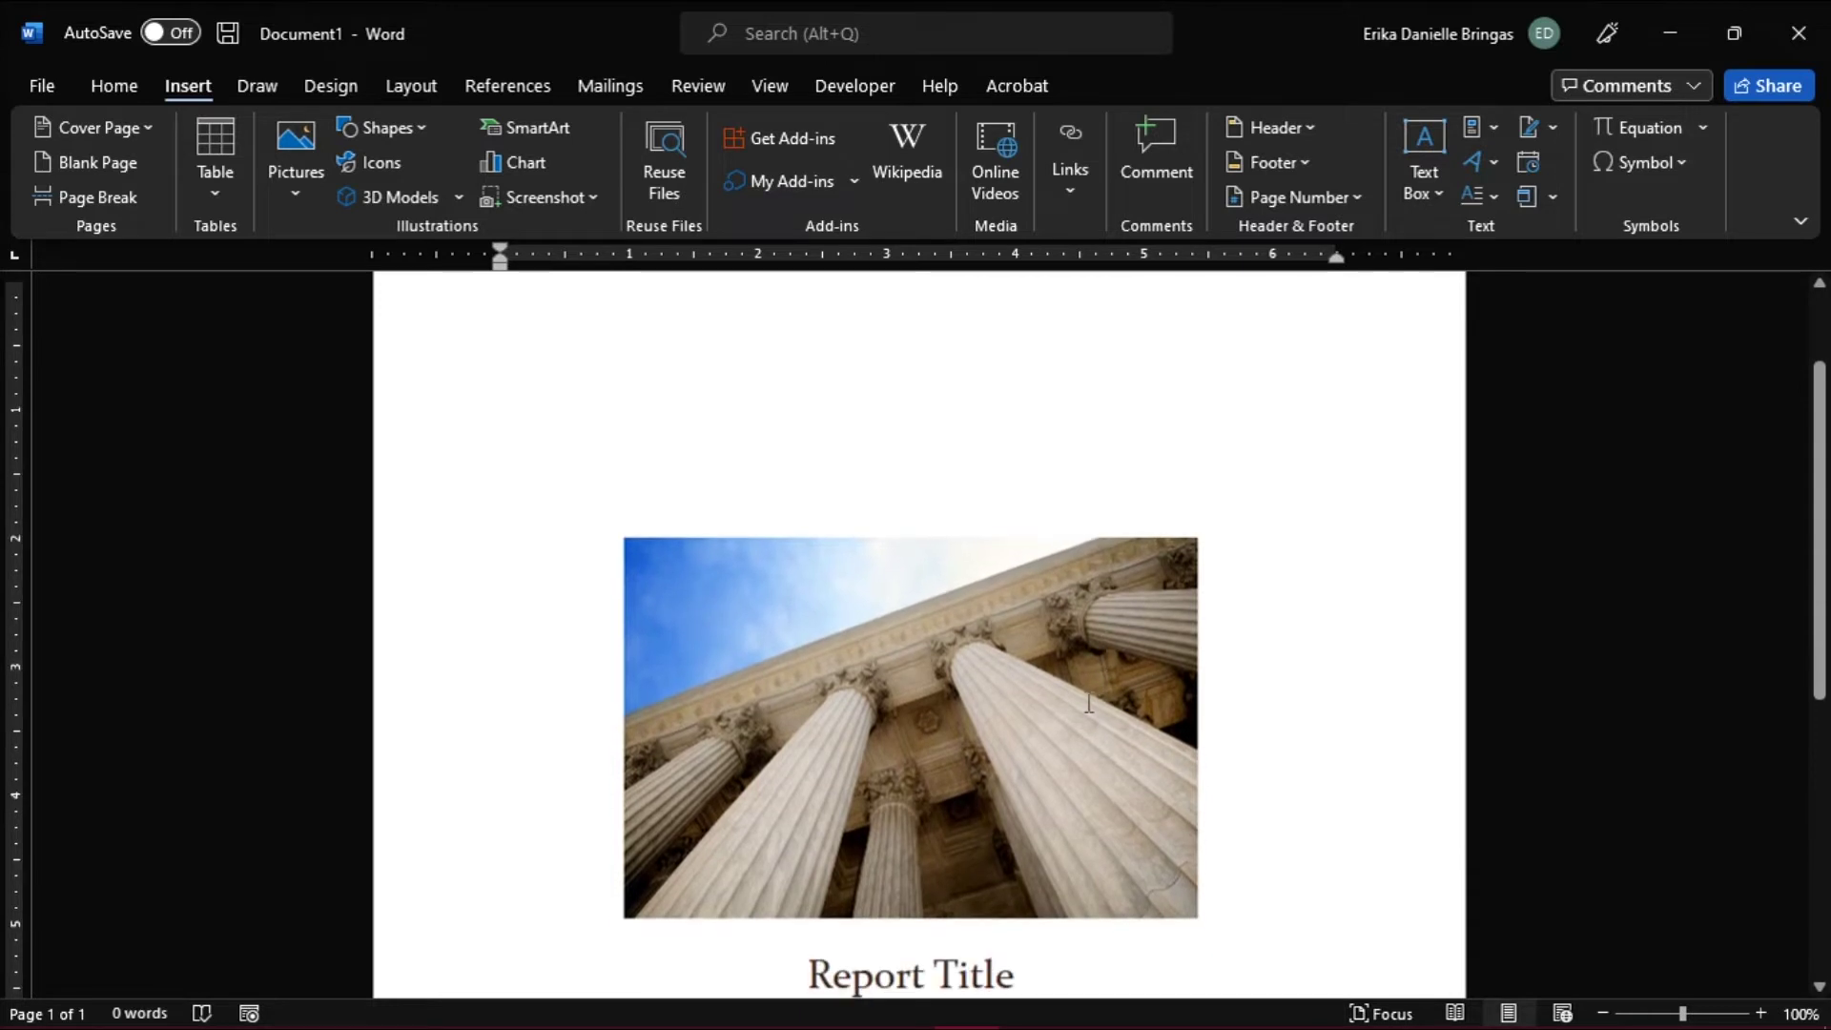
- Select the embedded report object, then deselect it
{"action": "left_click", "coordinate": [1109, 698]}
{"action": "scroll", "coordinate": [1330, 701], "scroll_direction": "up", "scroll_amount": 1}
{"action": "scroll", "coordinate": [1373, 704], "scroll_direction": "down", "scroll_amount": 2}
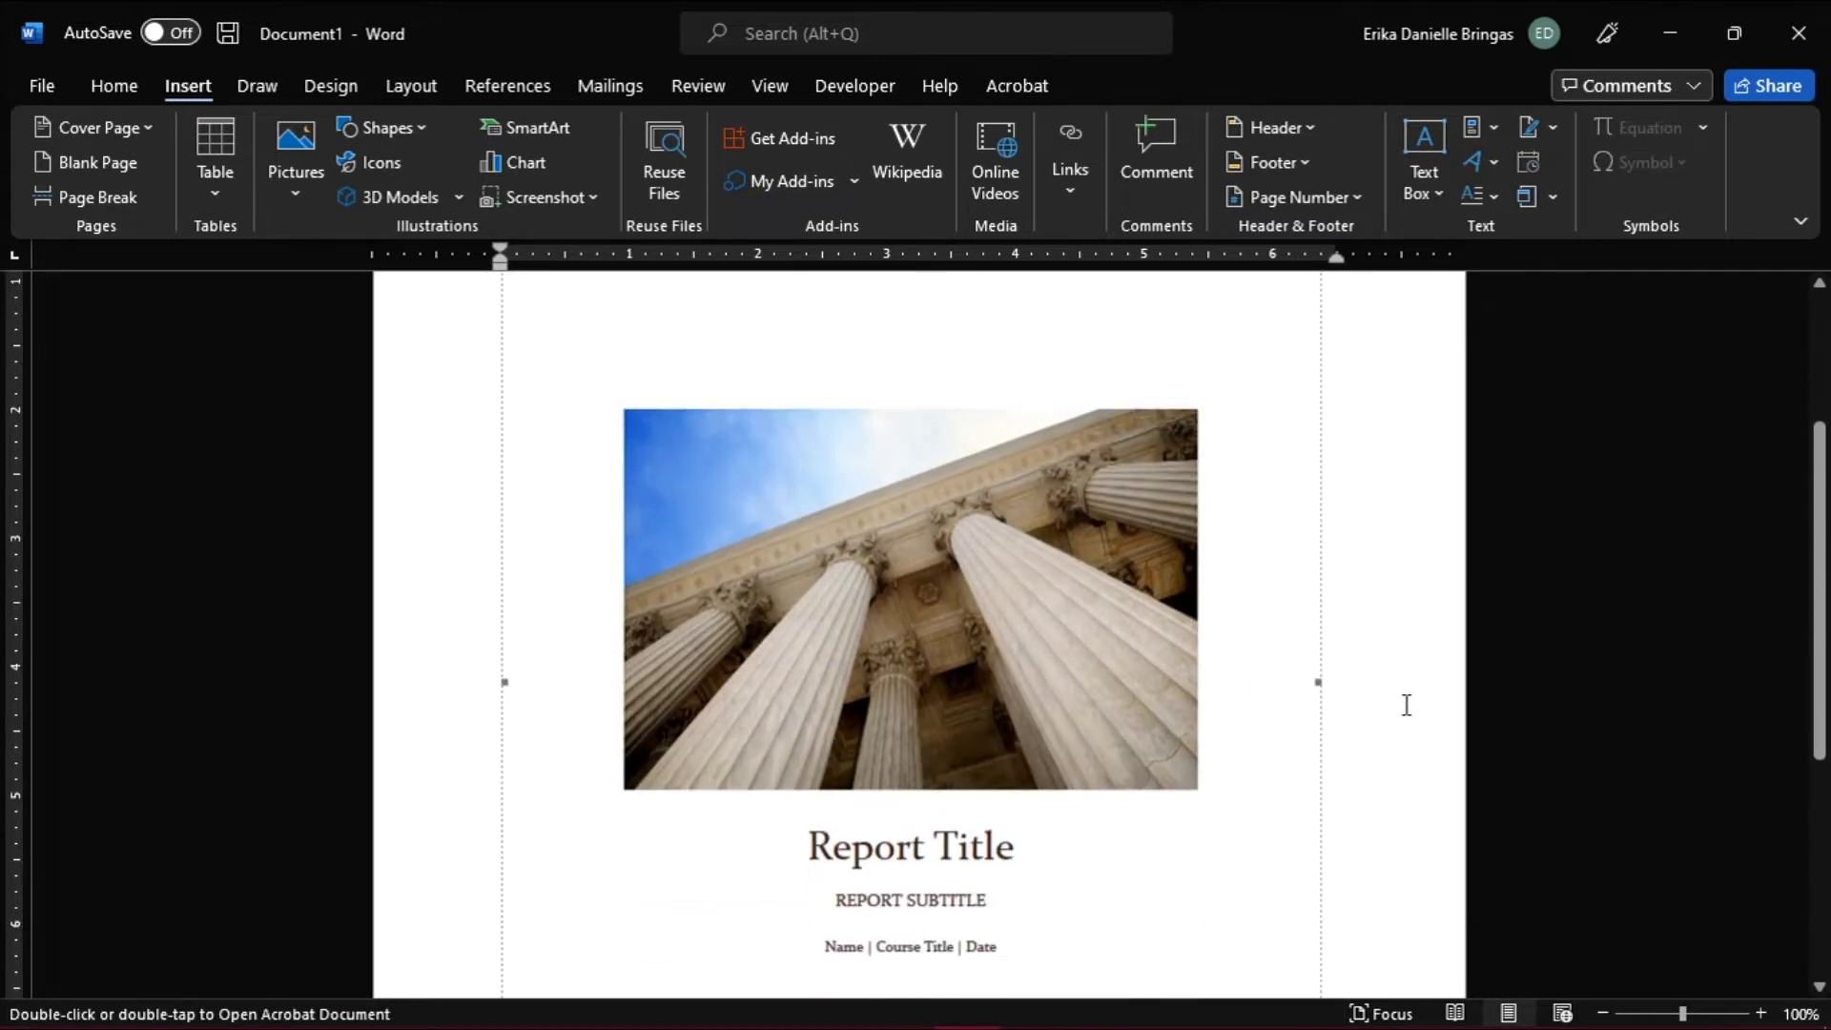
{"action": "scroll", "coordinate": [1431, 704], "scroll_direction": "down", "scroll_amount": 1}
{"action": "left_click", "coordinate": [1433, 704]}
{"action": "scroll", "coordinate": [1432, 705], "scroll_direction": "down", "scroll_amount": 3}
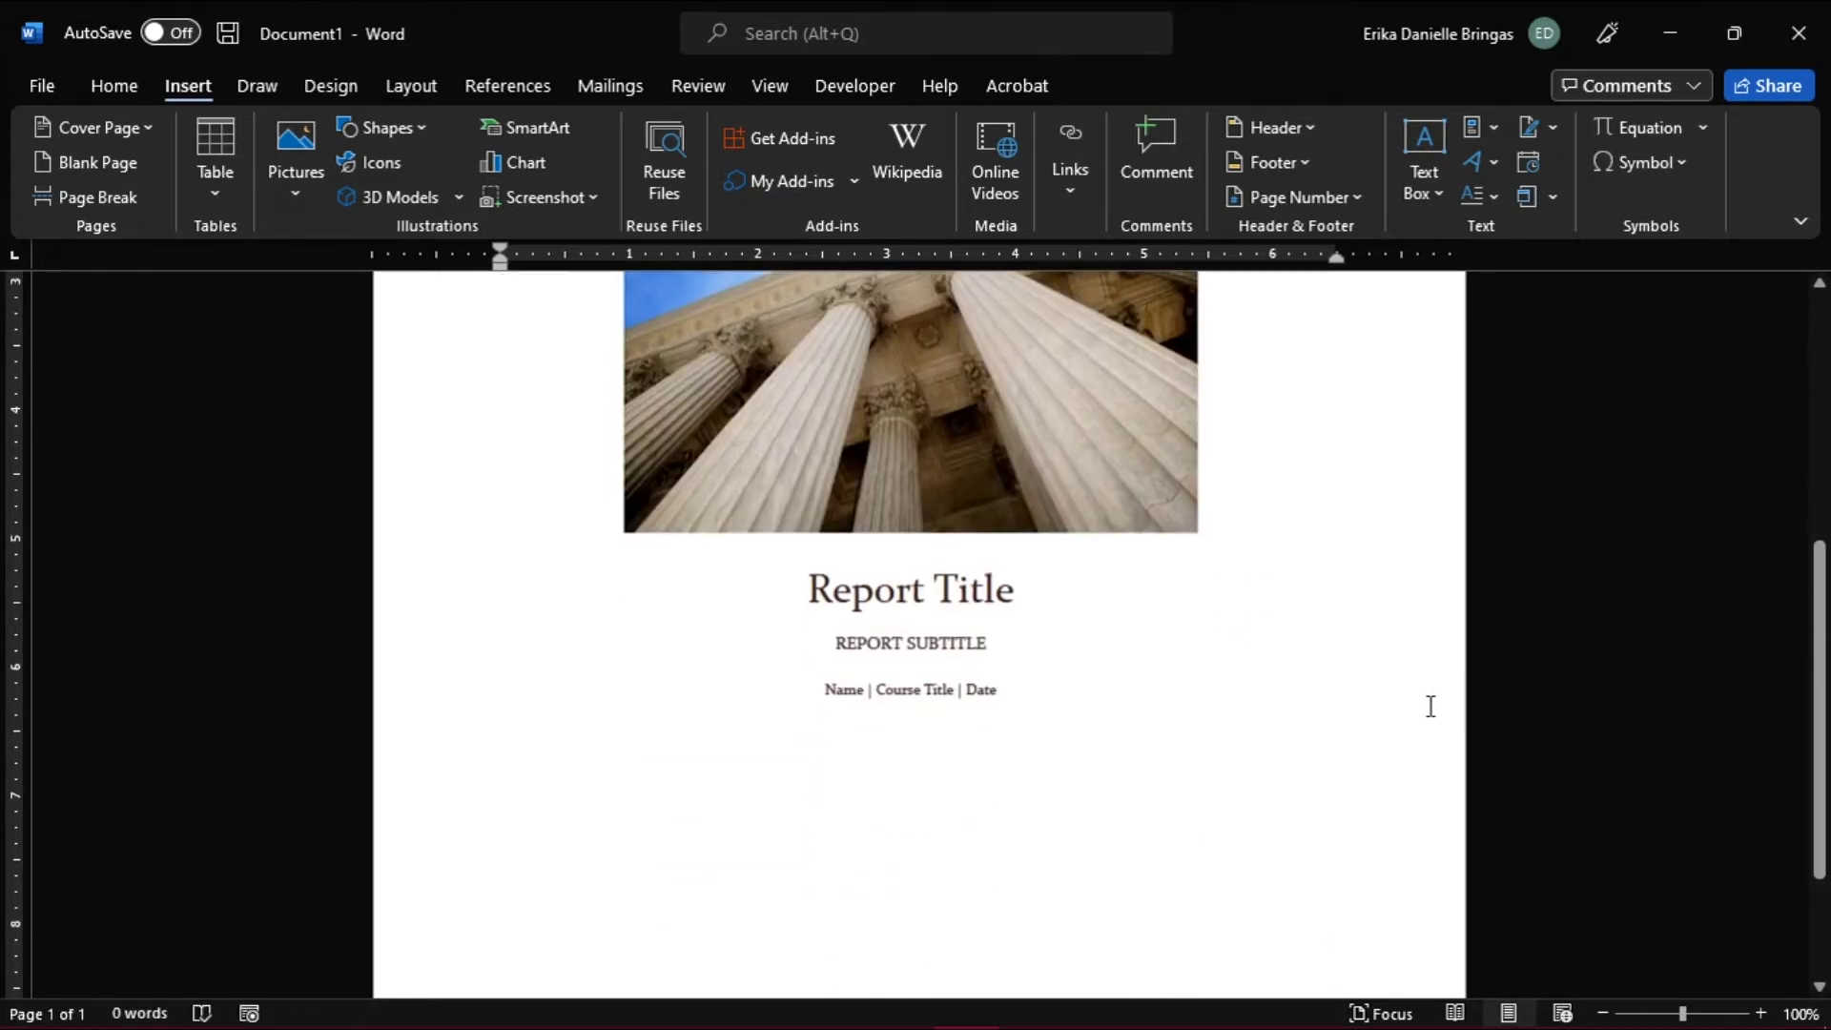
{"action": "scroll", "coordinate": [1432, 704], "scroll_direction": "up", "scroll_amount": 2}
{"action": "scroll", "coordinate": [1429, 706], "scroll_direction": "up", "scroll_amount": 1}
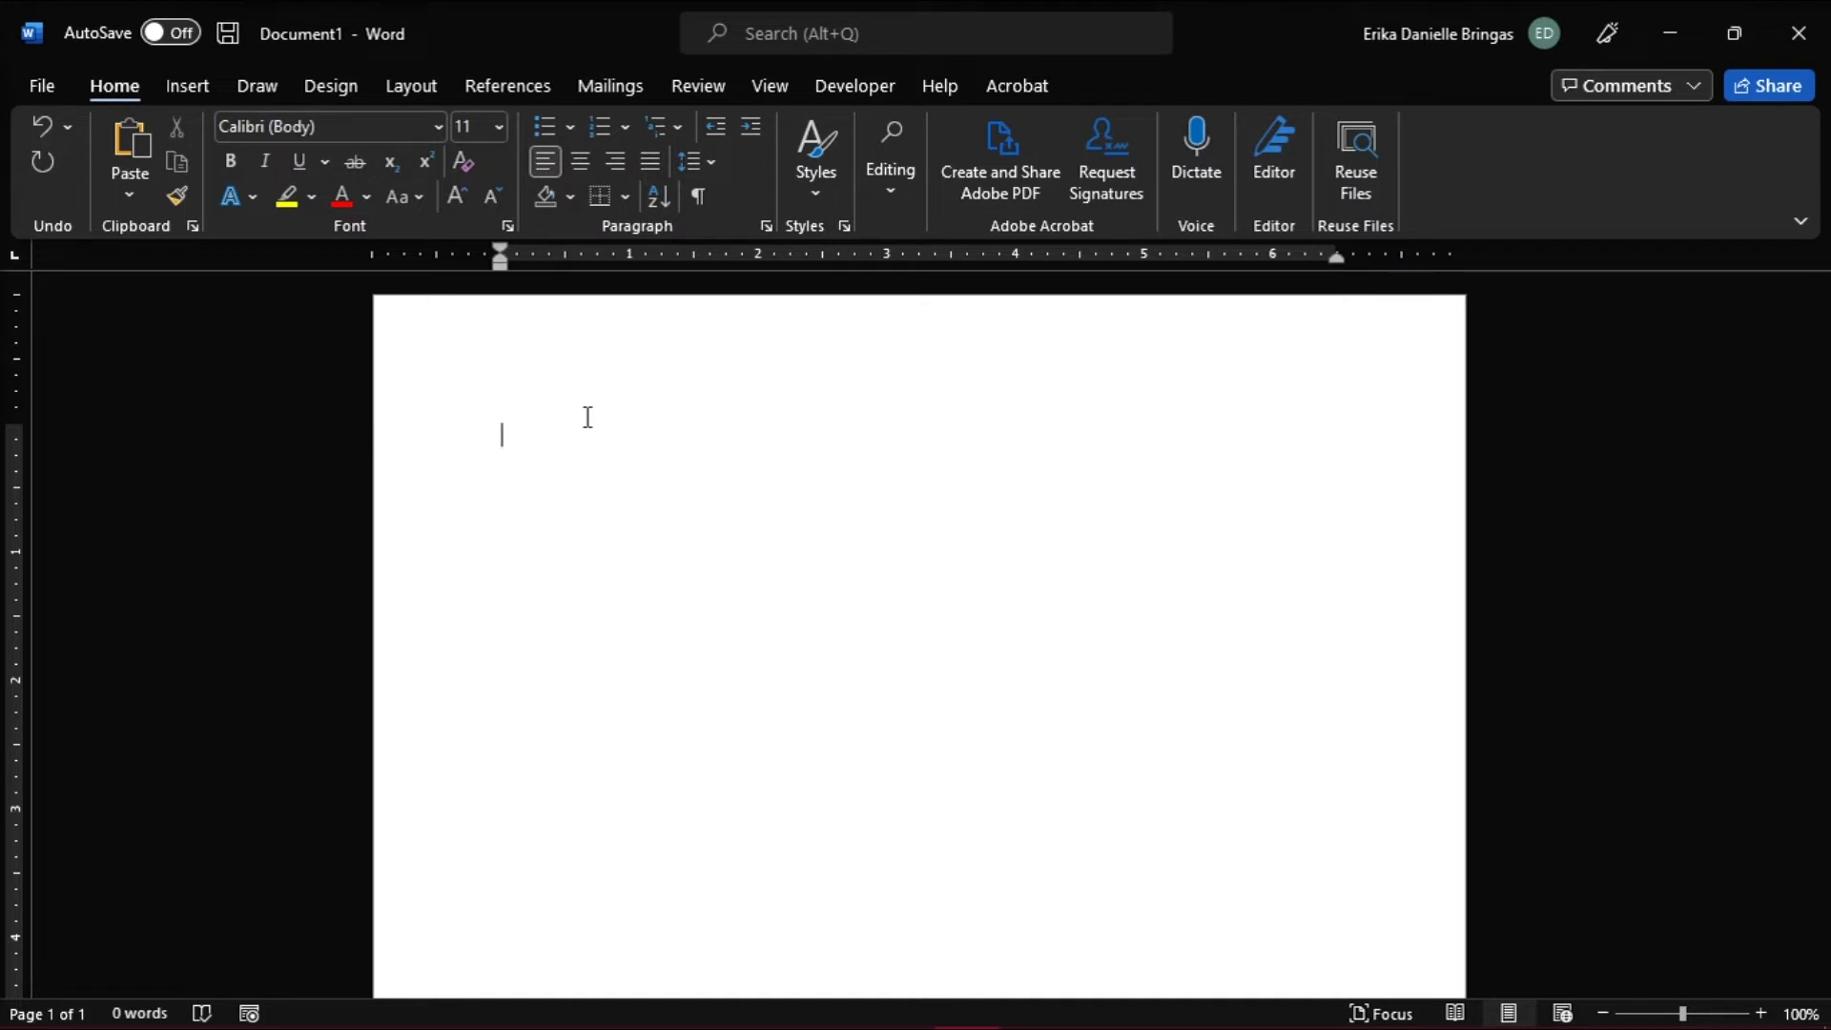
- Choose SAMPLE REPORT.pdf as the source in the Object dialog's Create from File
{"action": "left_click", "coordinate": [187, 86]}
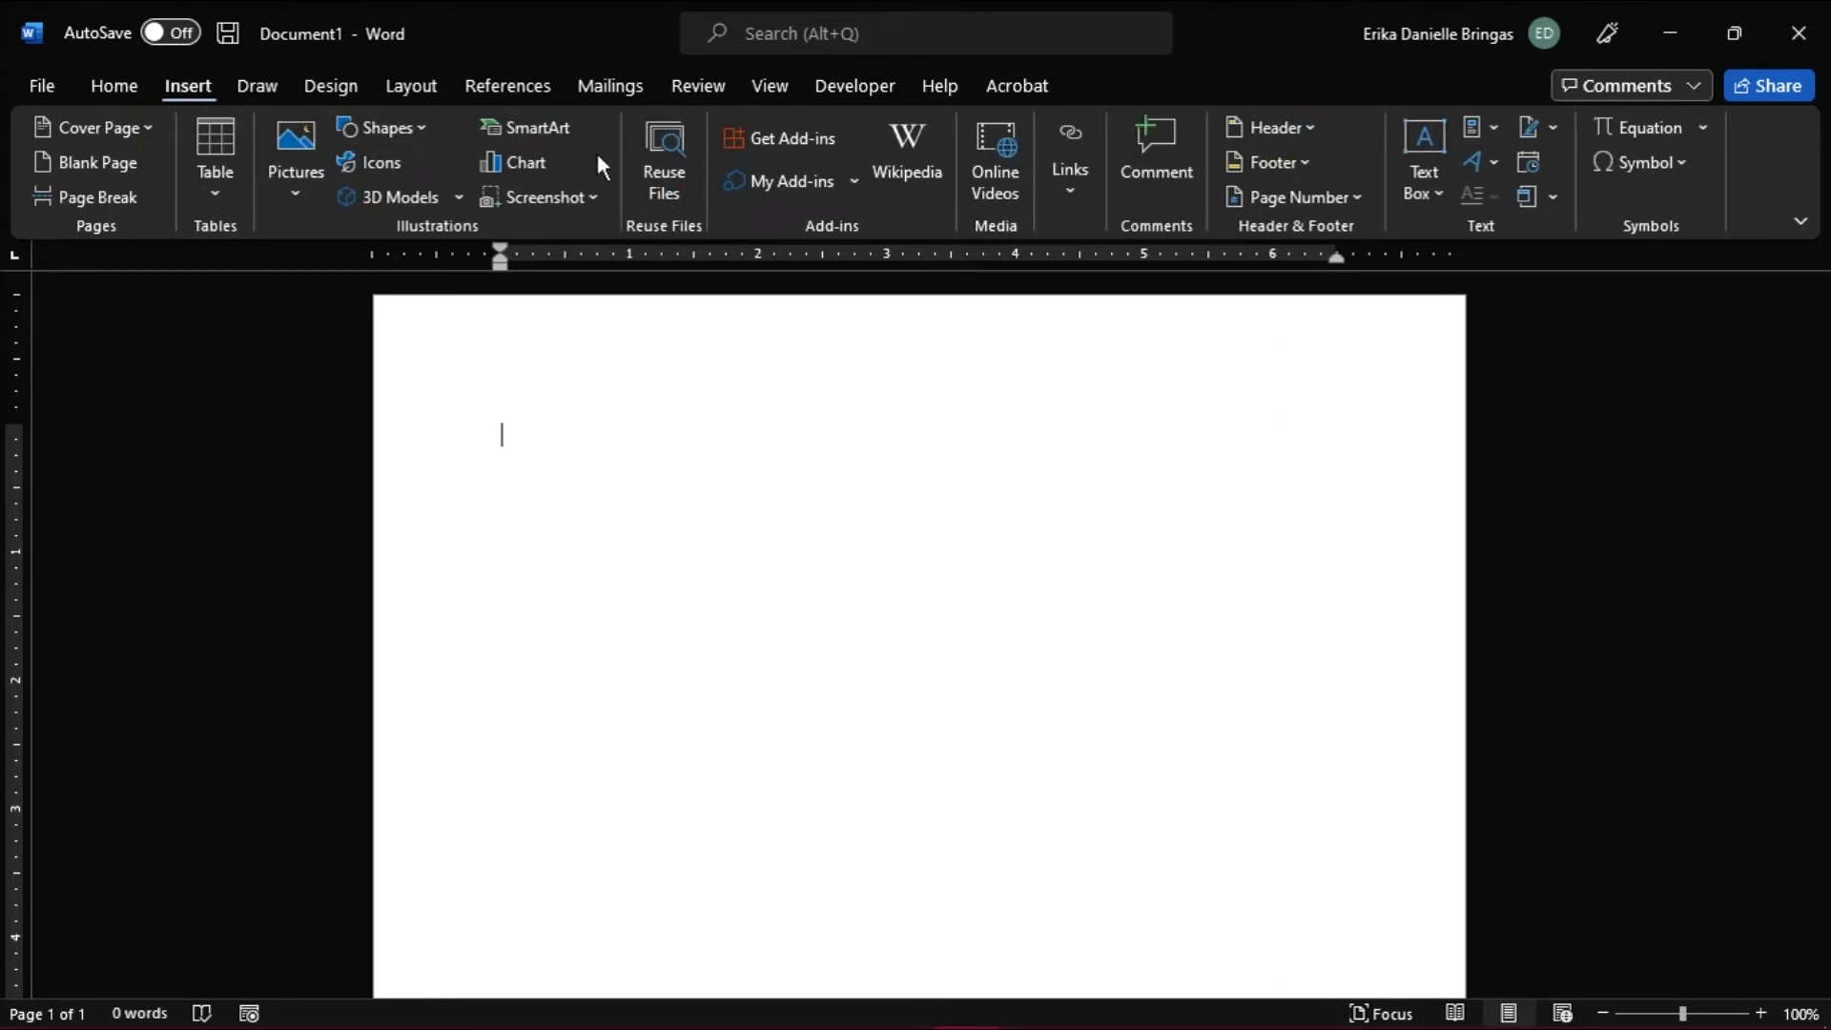
{"action": "left_click", "coordinate": [1529, 198]}
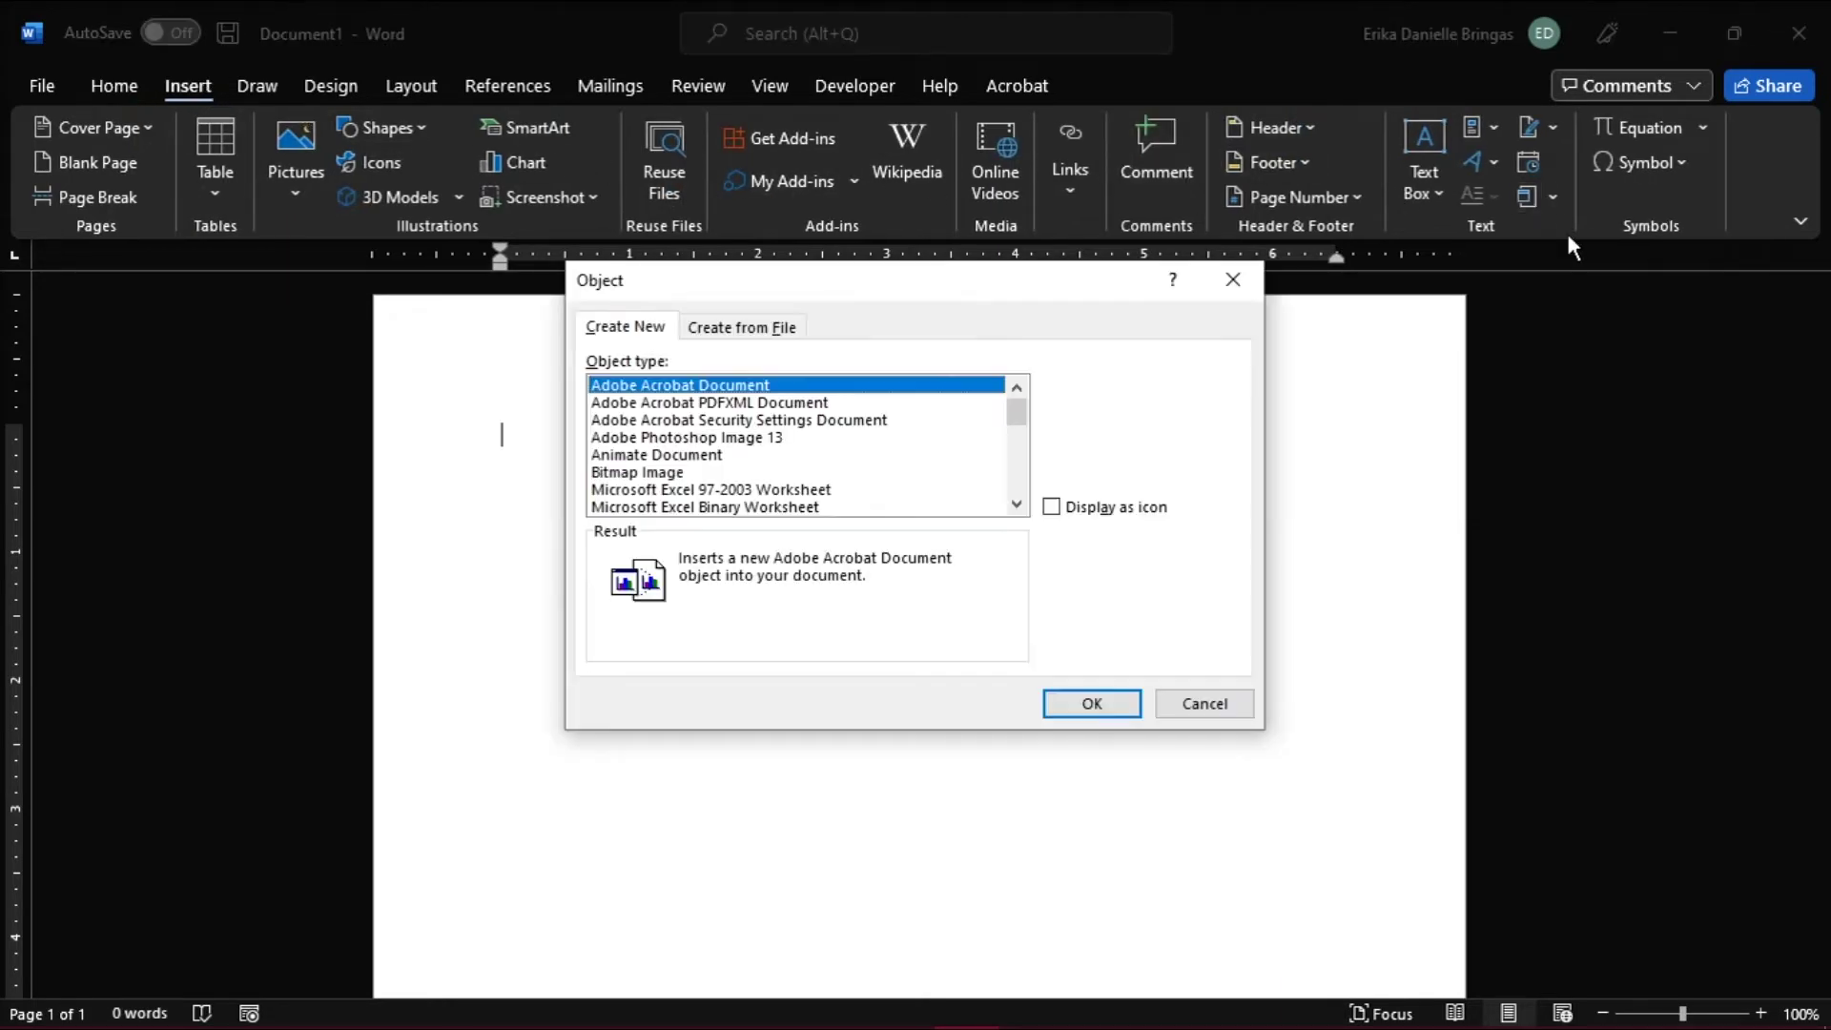
{"action": "left_click", "coordinate": [768, 329]}
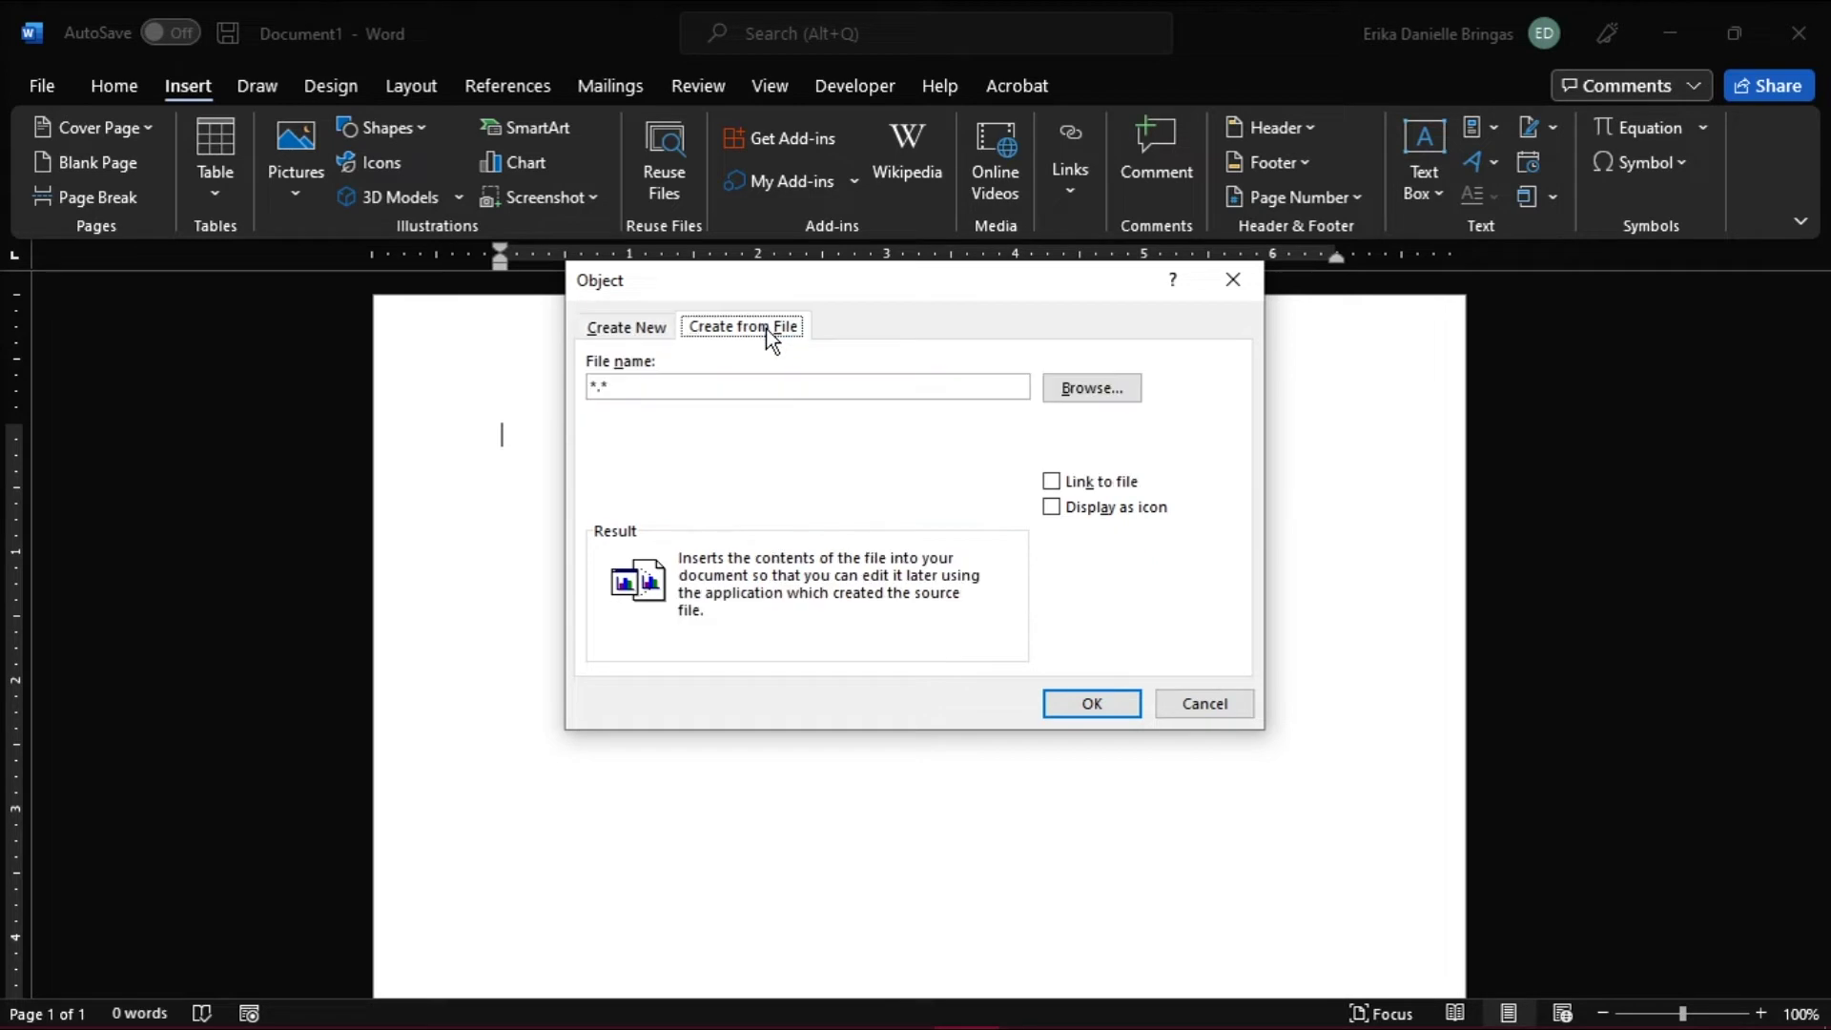
{"action": "left_click", "coordinate": [1102, 384]}
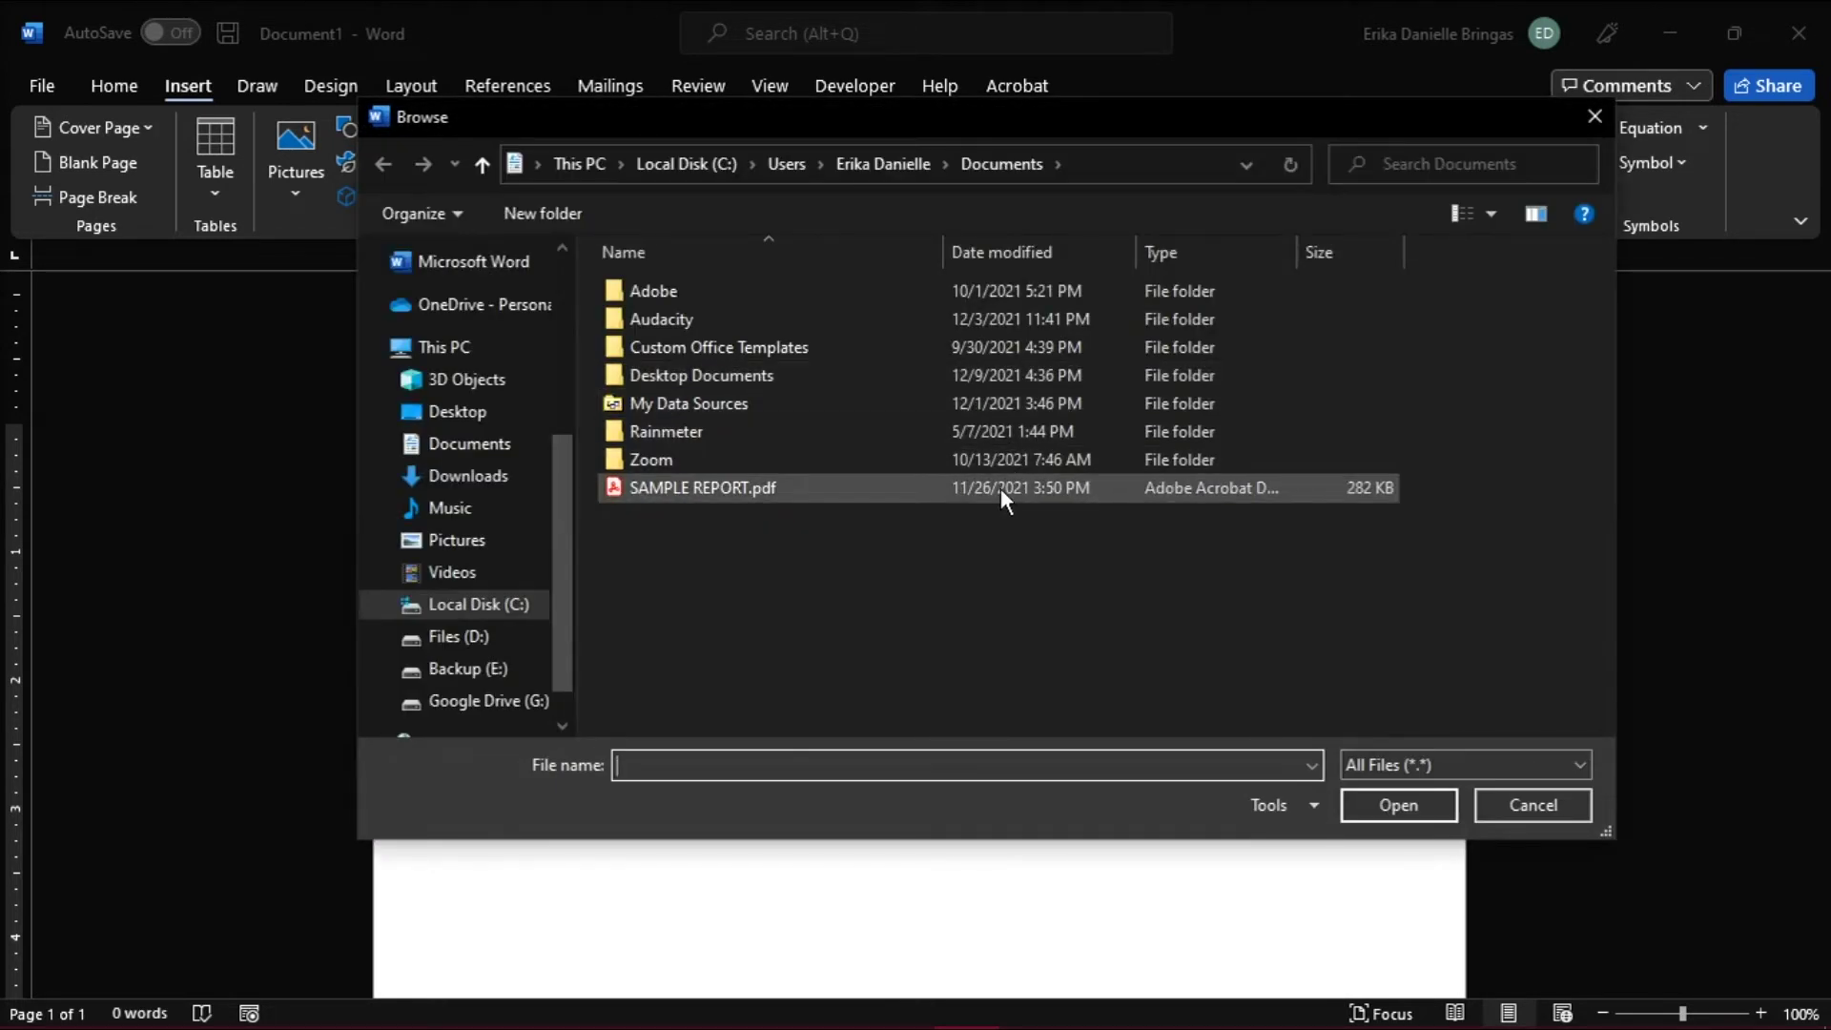
{"action": "double_click", "coordinate": [999, 487]}
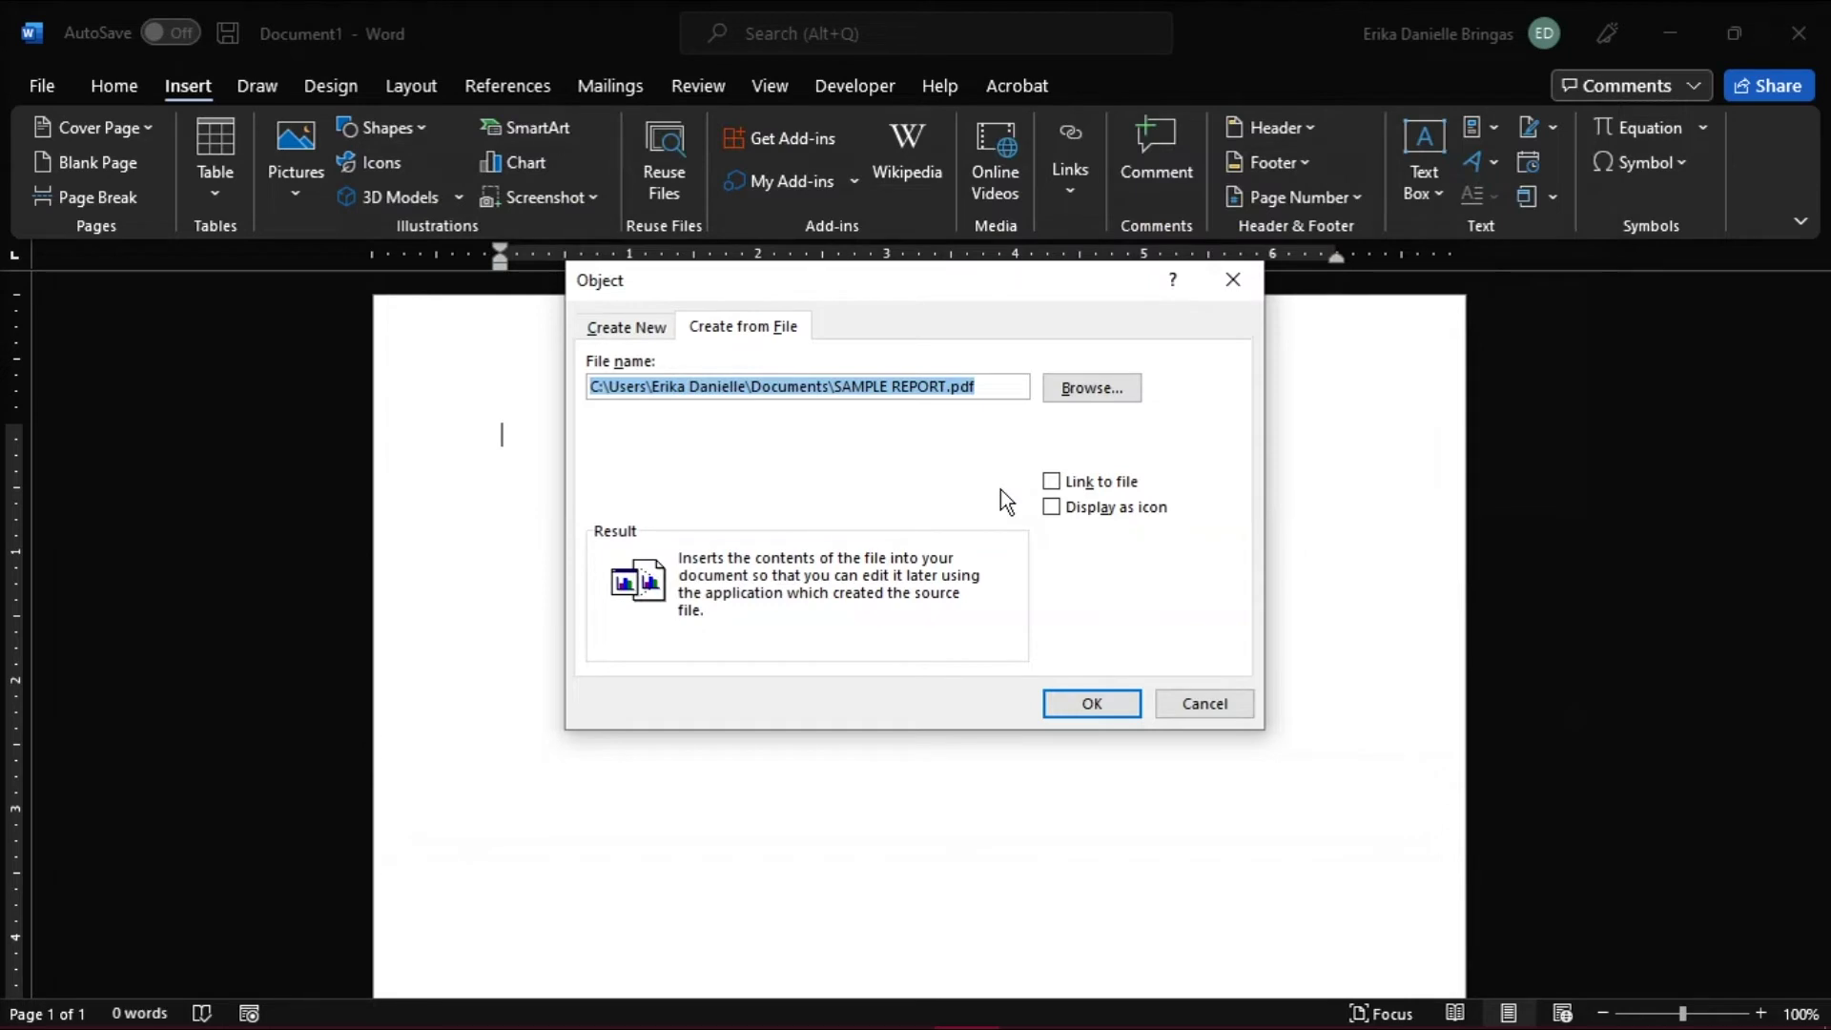
- Turn on Link to file and Display as icon, and insert the report
{"action": "left_click", "coordinate": [1109, 482]}
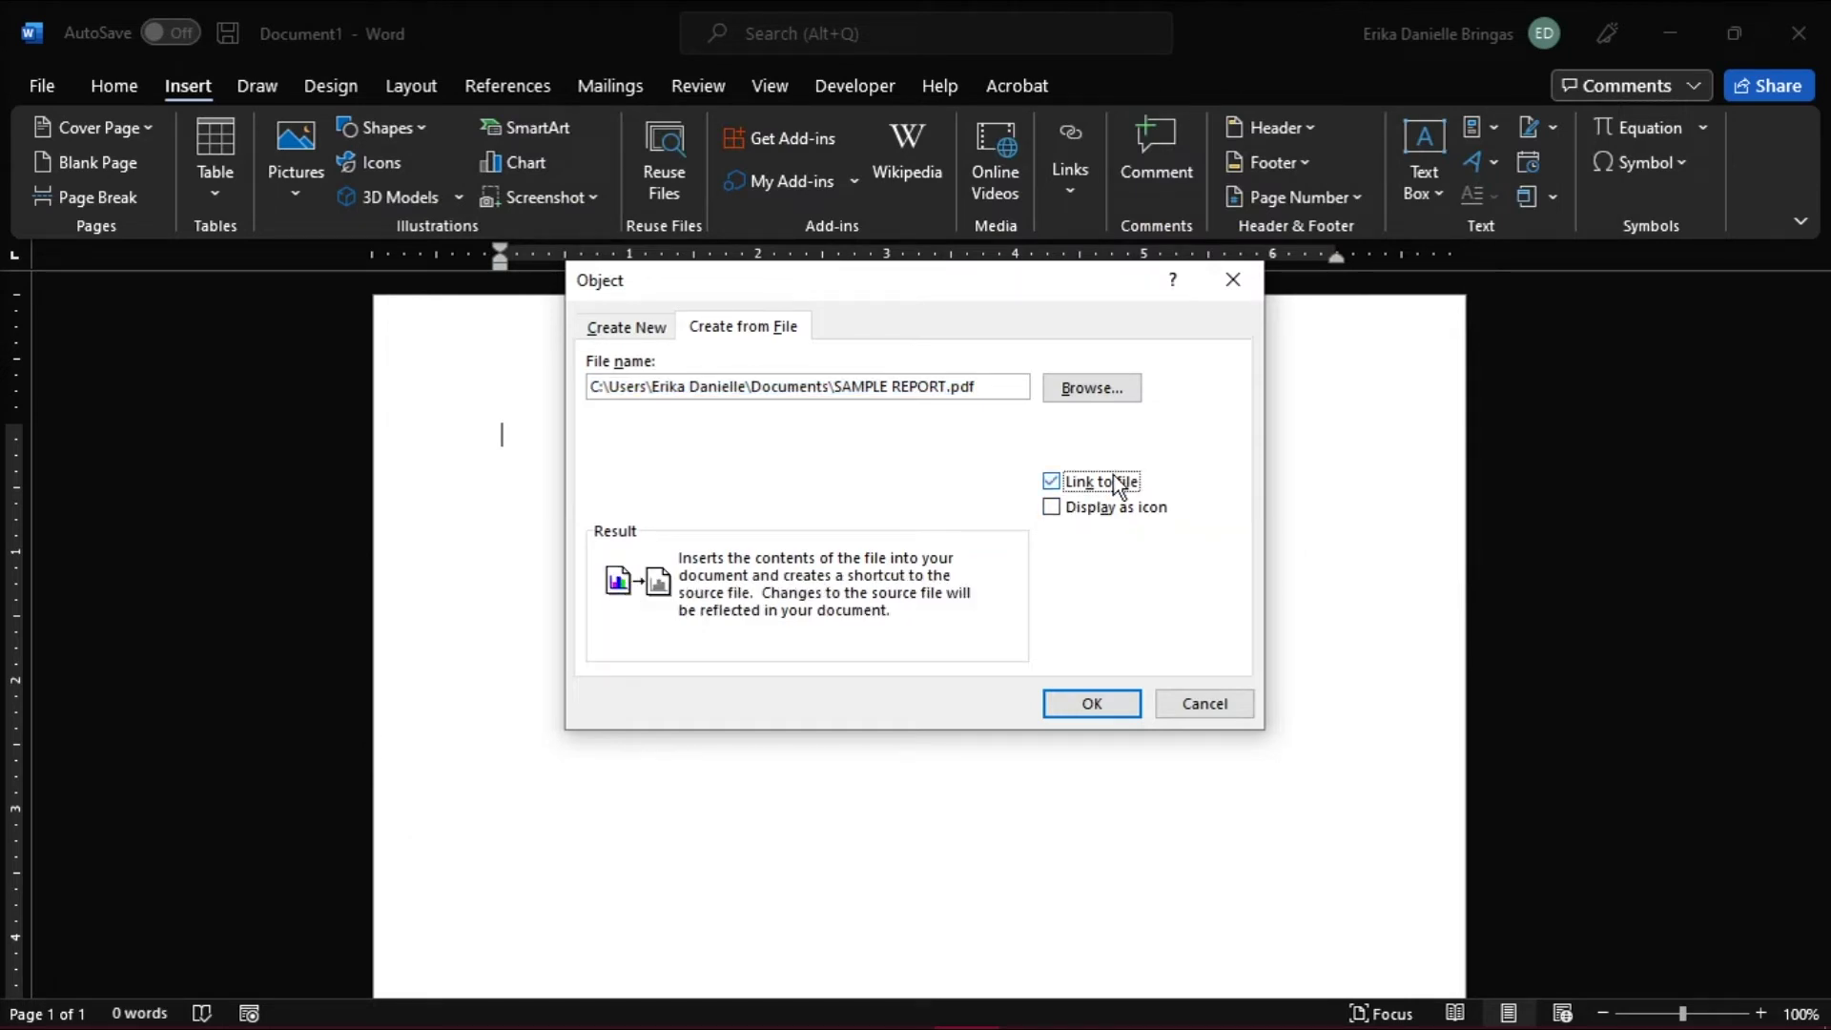
{"action": "left_click", "coordinate": [1114, 510]}
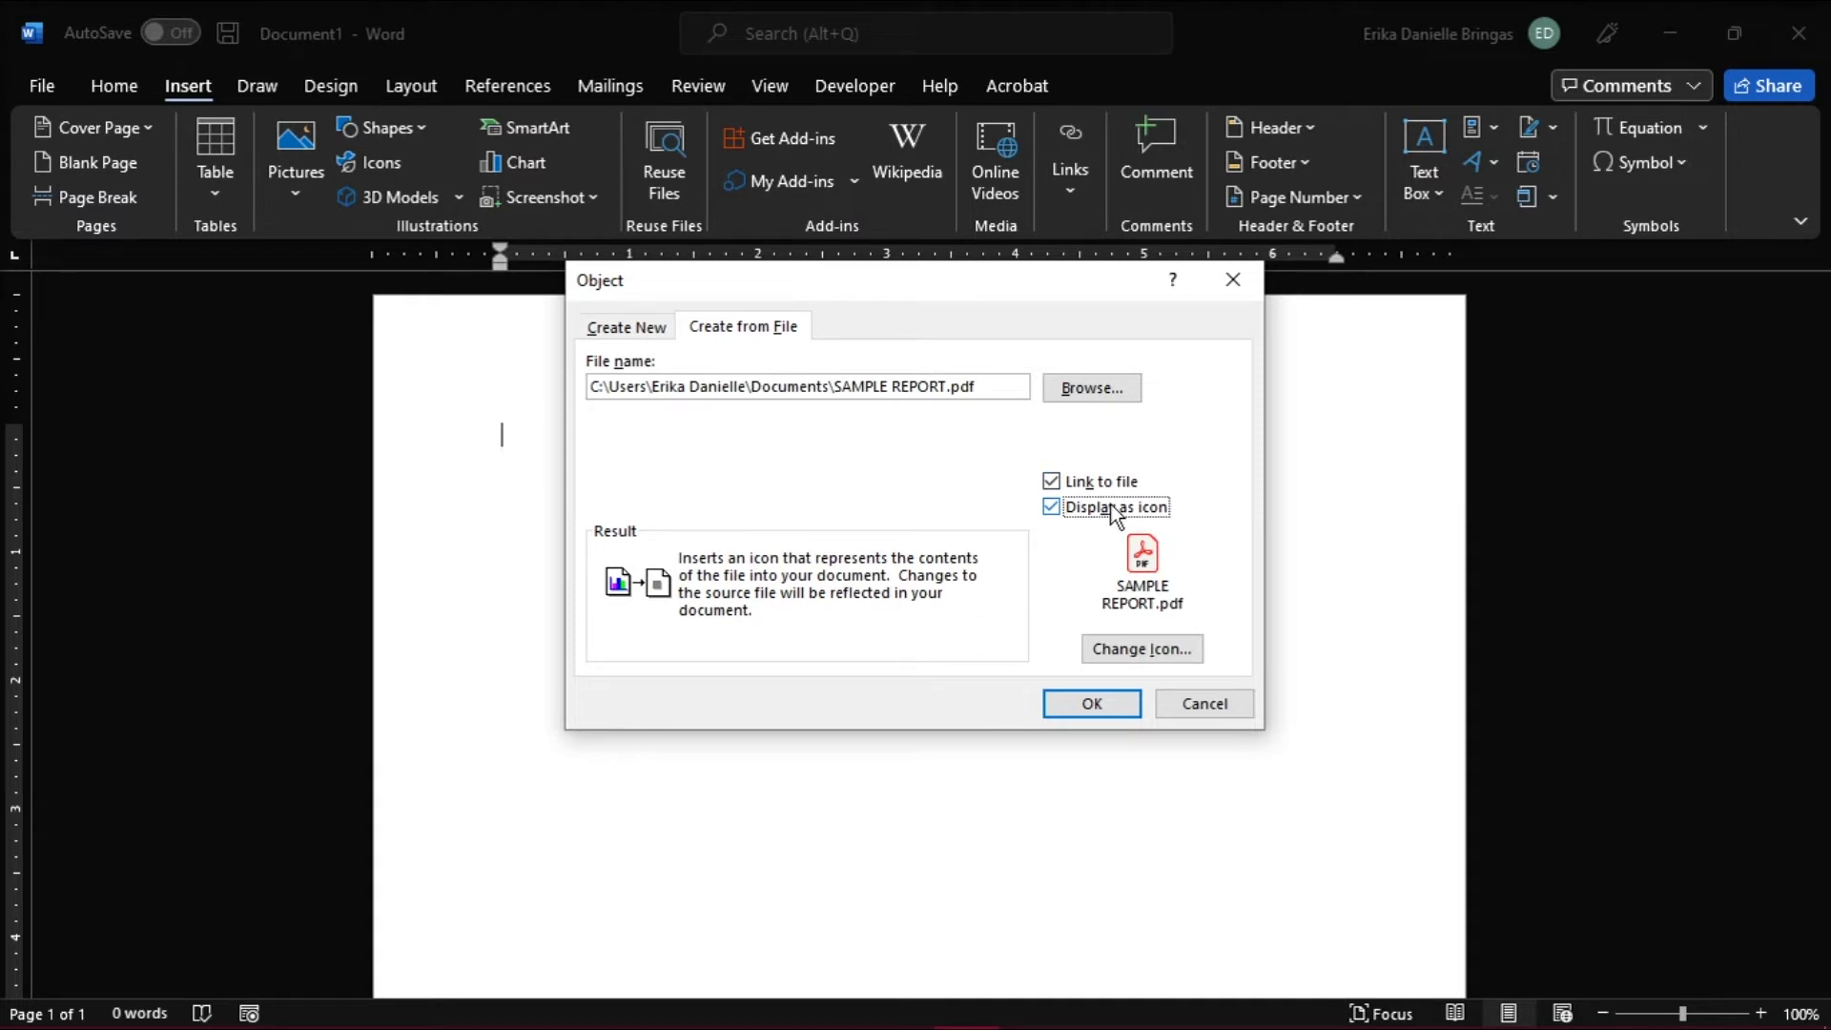
{"action": "left_click", "coordinate": [1118, 705]}
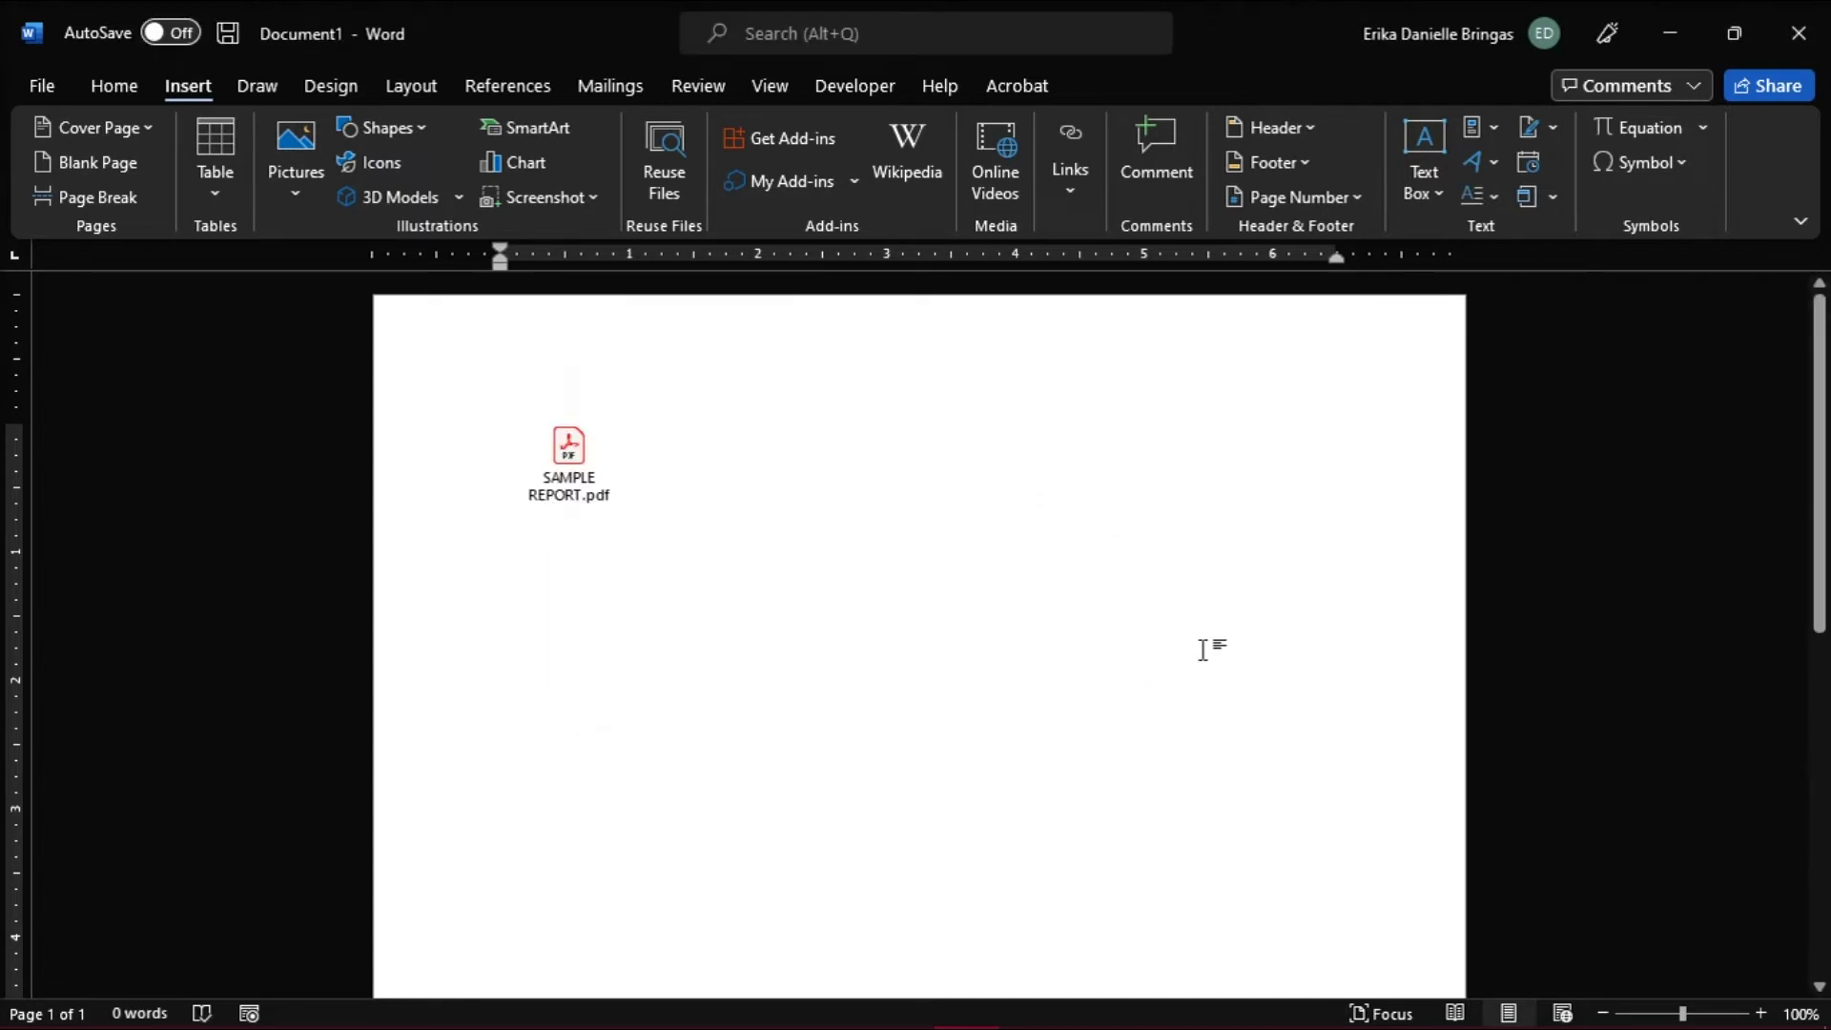
- Enlarge the SAMPLE REPORT.pdf icon to about double size and open it in Acrobat
{"action": "left_click", "coordinate": [557, 465]}
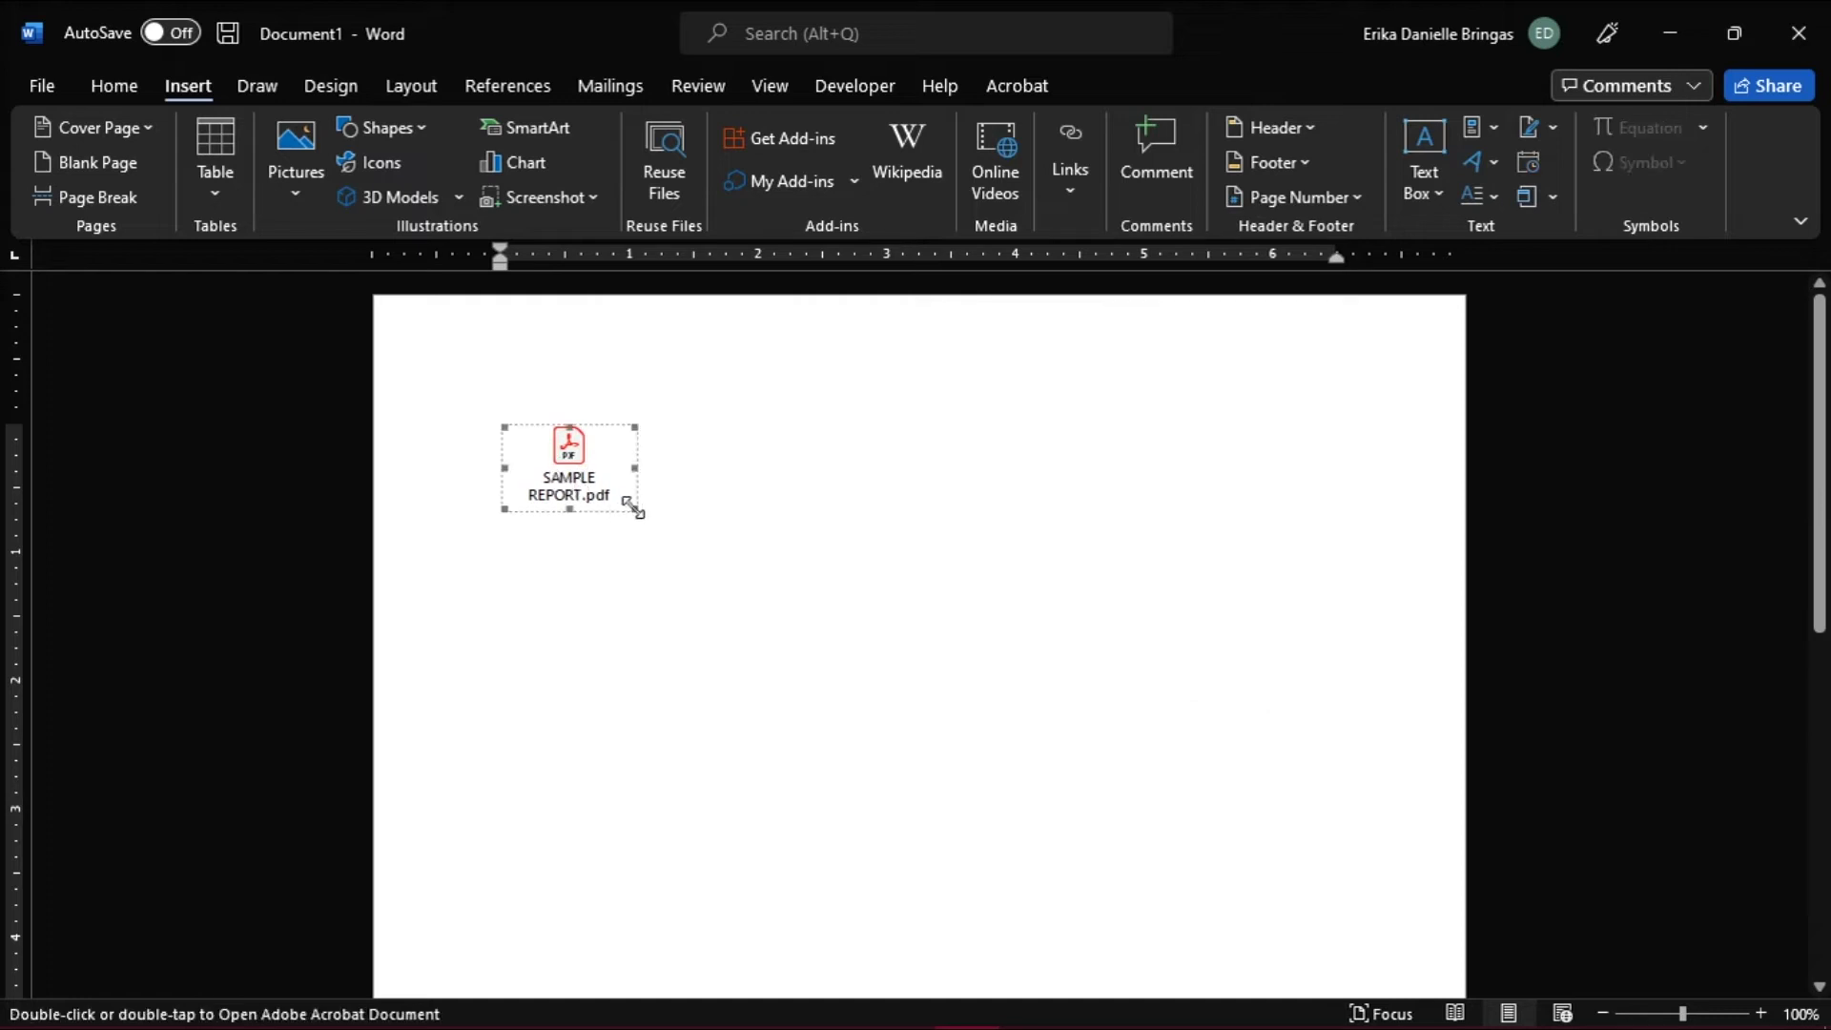
{"action": "left_click_drag", "start_coordinate": [638, 505], "coordinate": [809, 620]}
{"action": "left_click", "coordinate": [896, 620]}
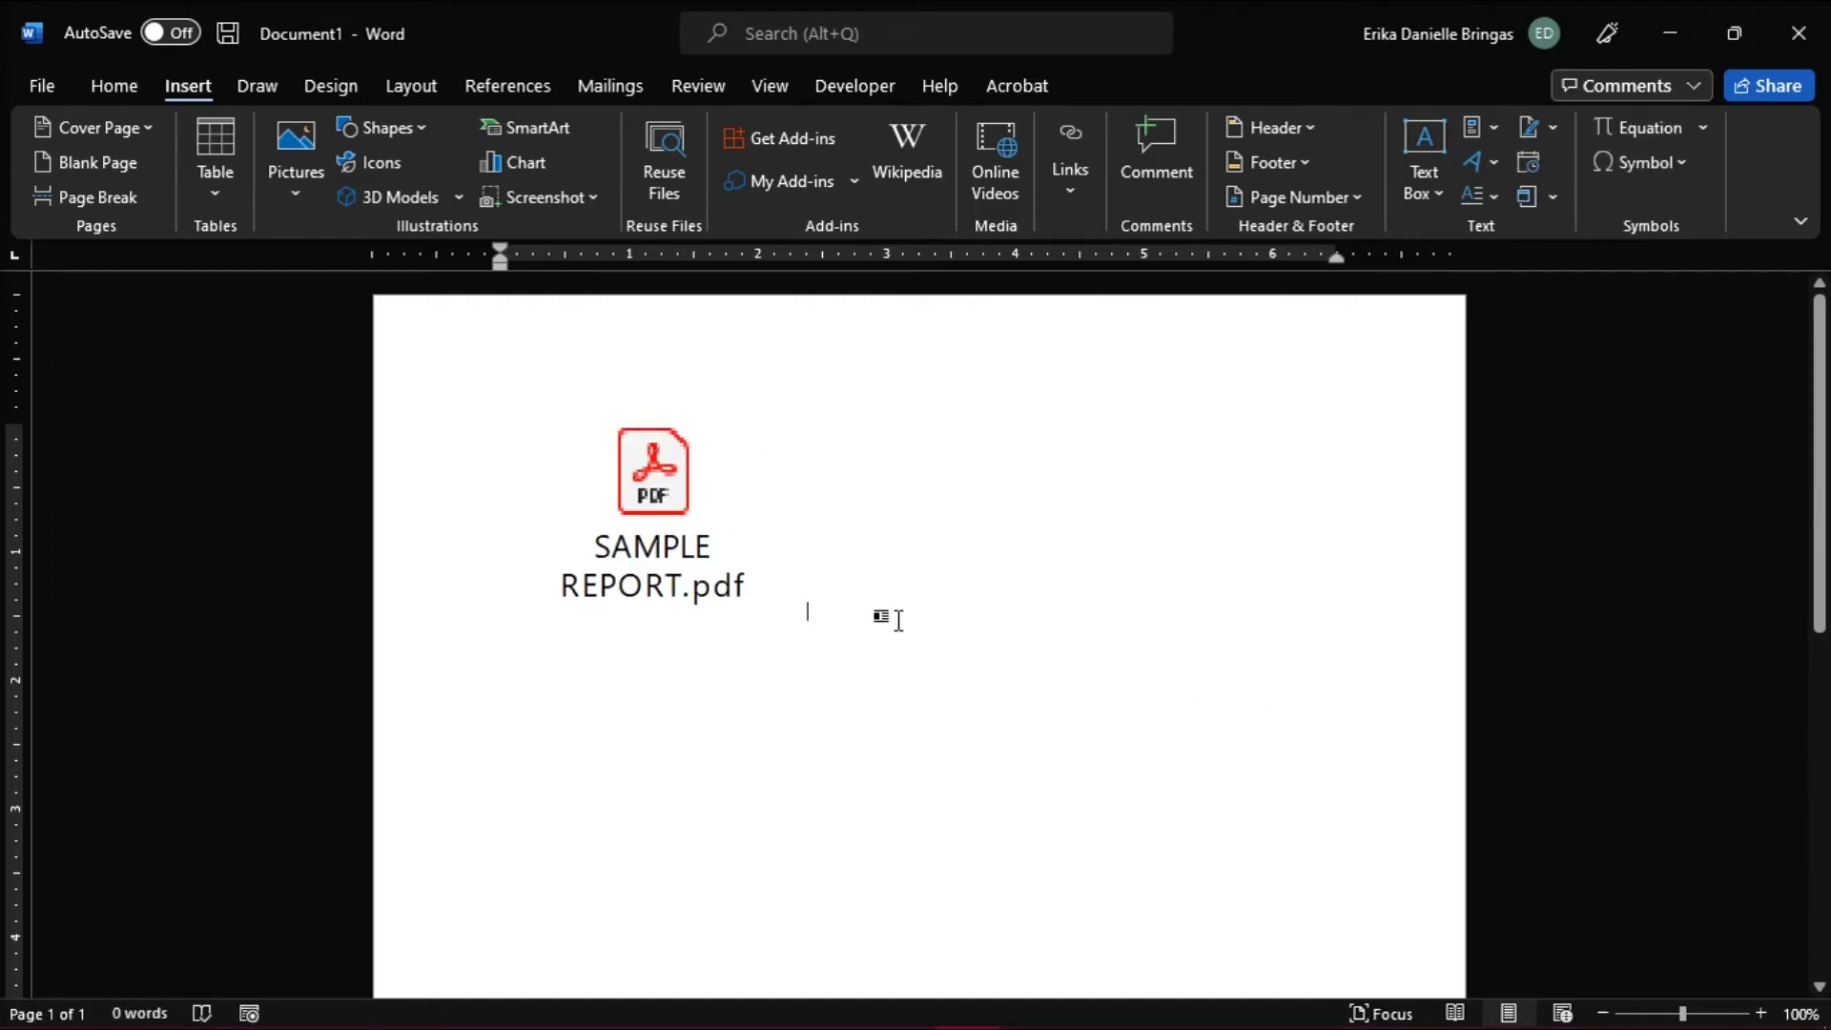
{"action": "double_click", "coordinate": [655, 522]}
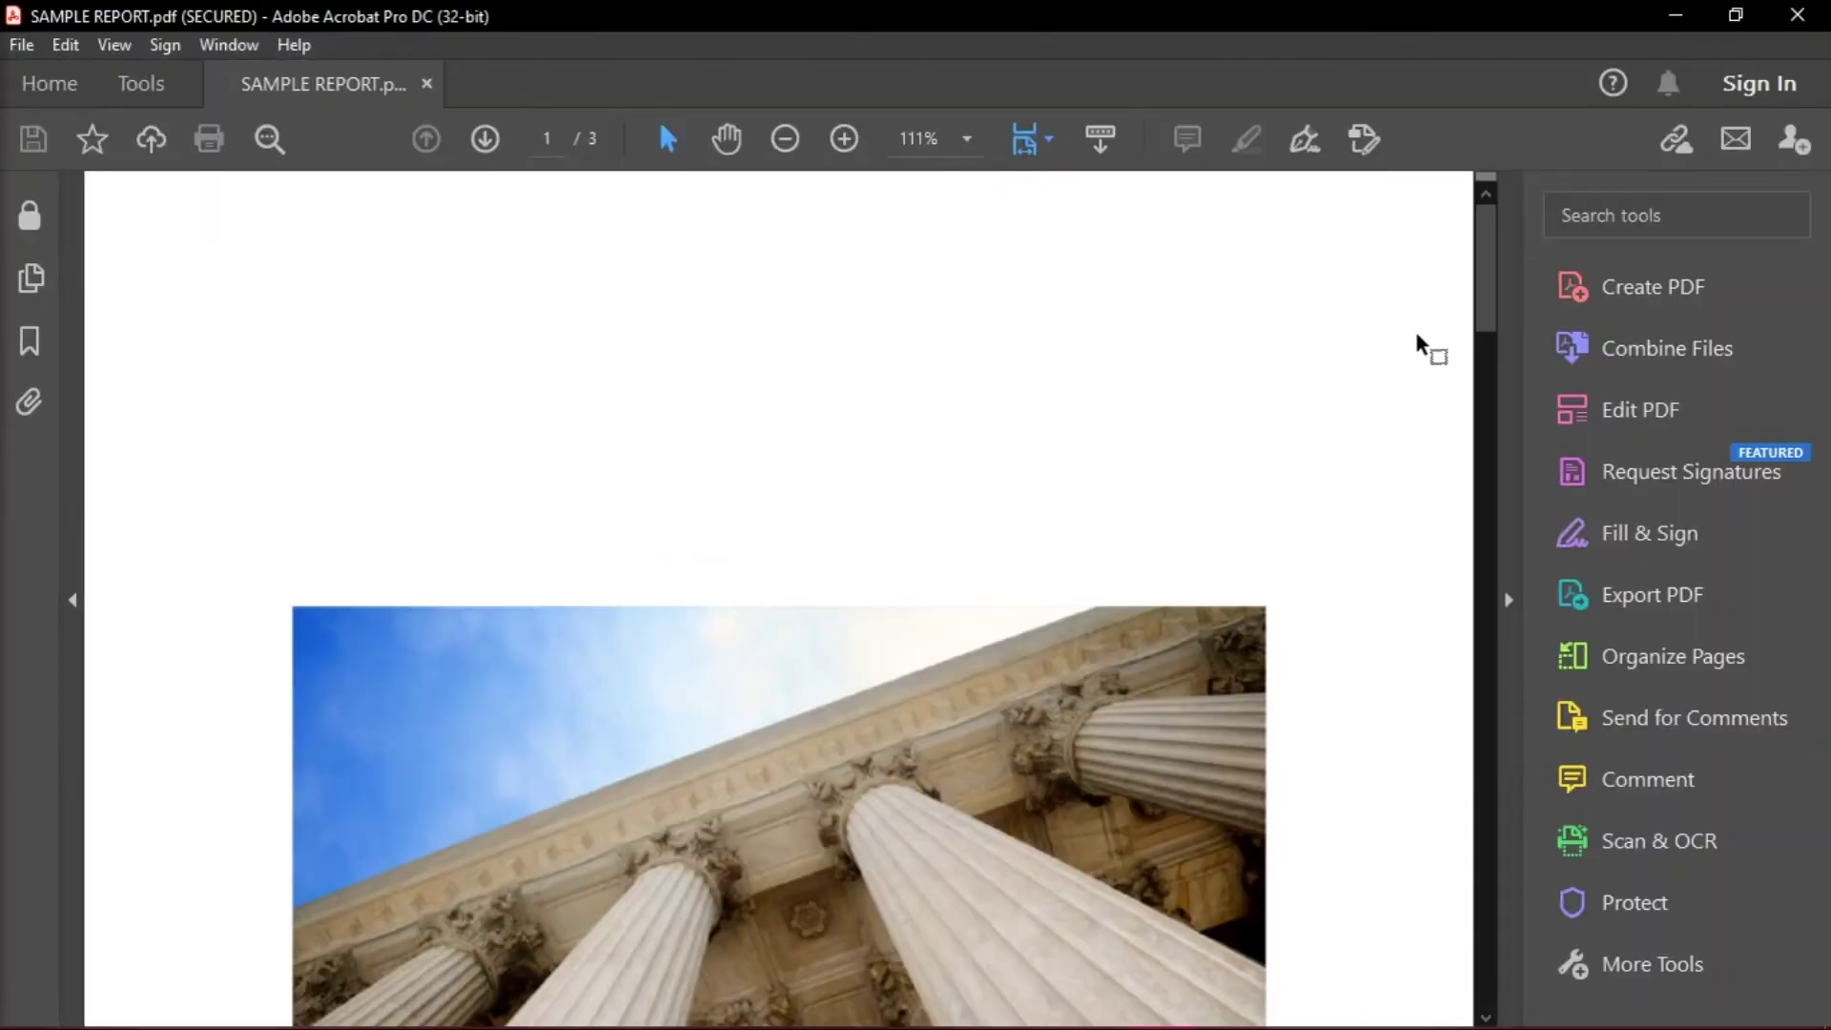
{"action": "left_click_drag", "start_coordinate": [1482, 258], "coordinate": [1480, 722]}
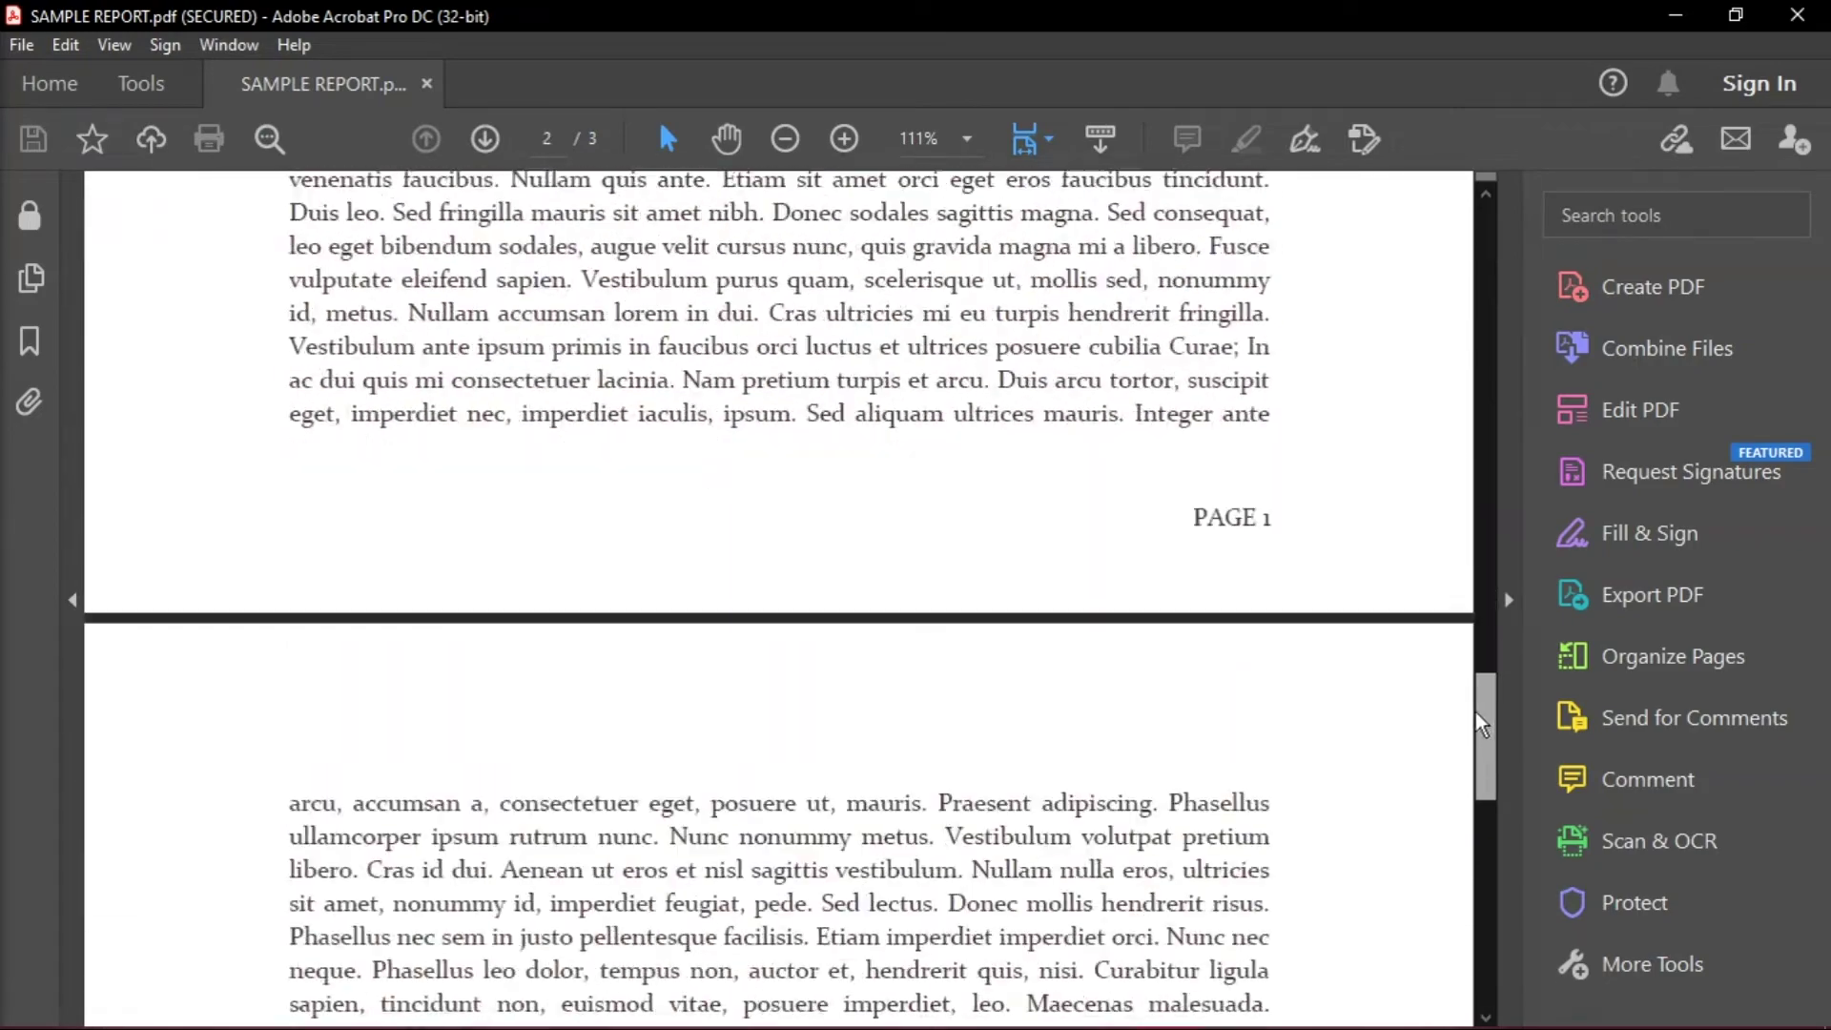
{"action": "left_click_drag", "start_coordinate": [1481, 722], "coordinate": [1383, 355]}
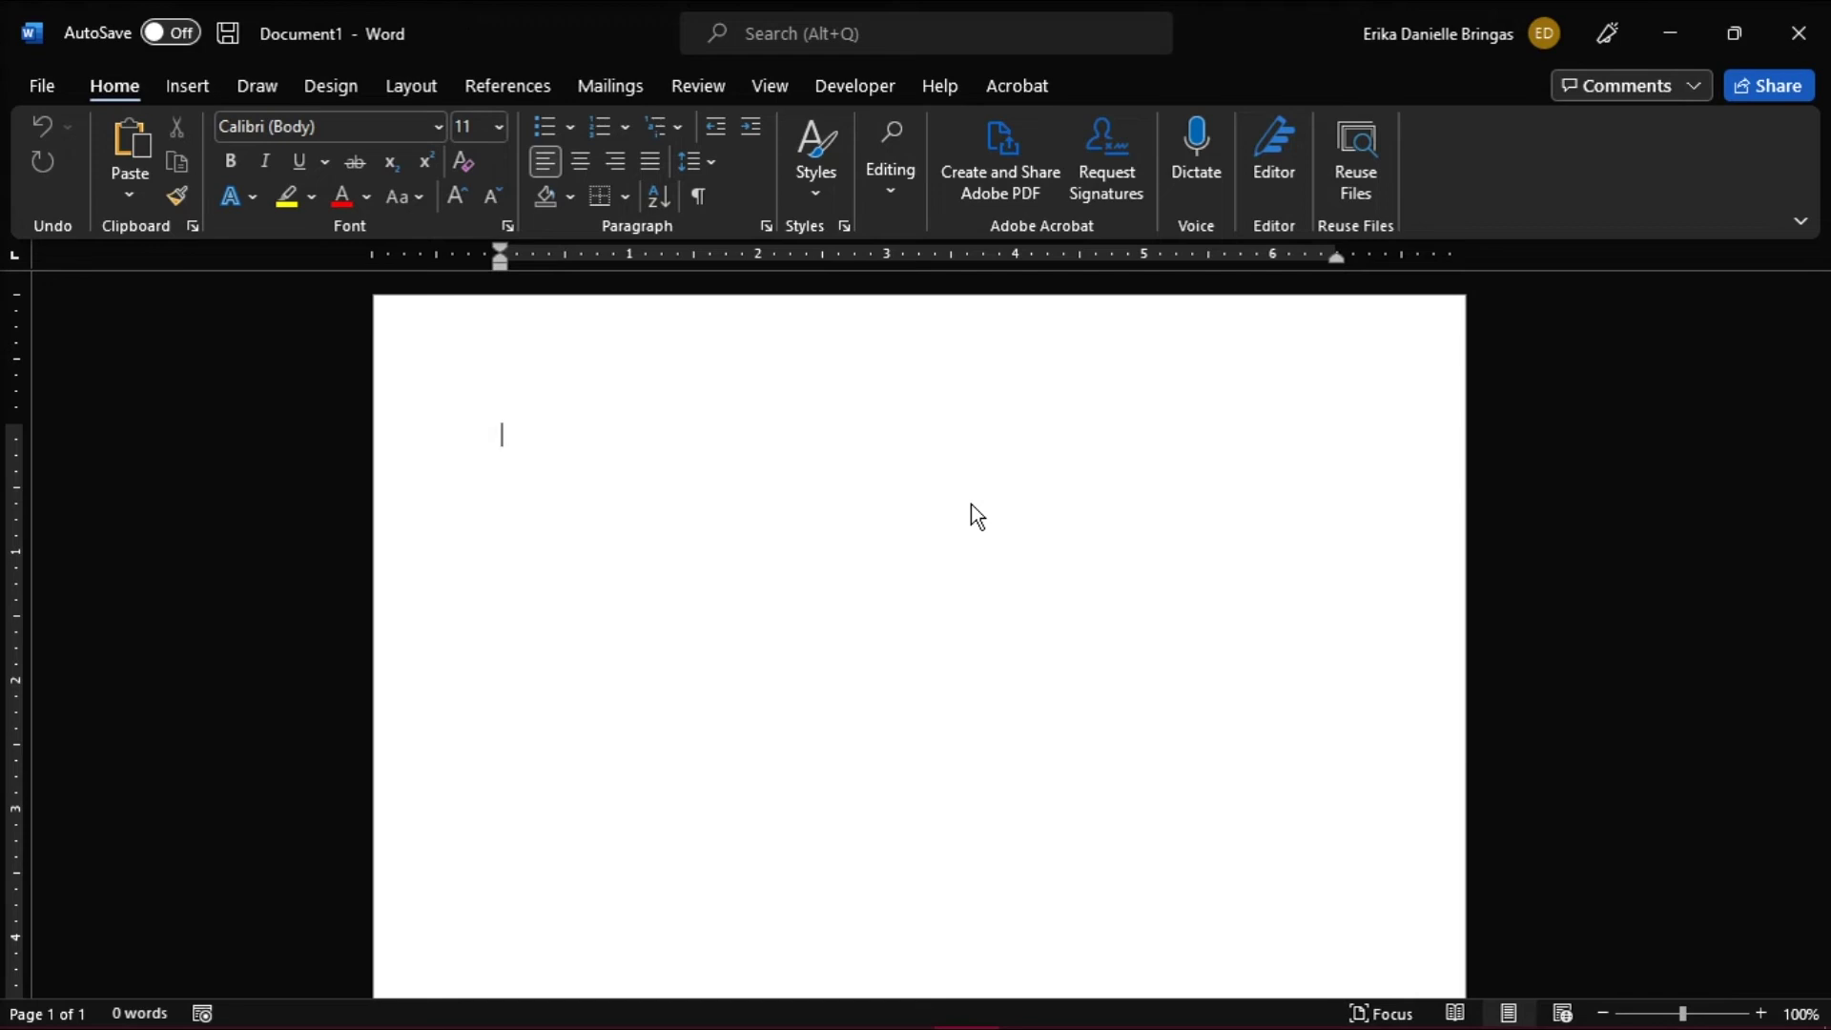
- Open SAMPLE REPORT.pdf from This PC in Word
{"action": "left_click", "coordinate": [46, 97]}
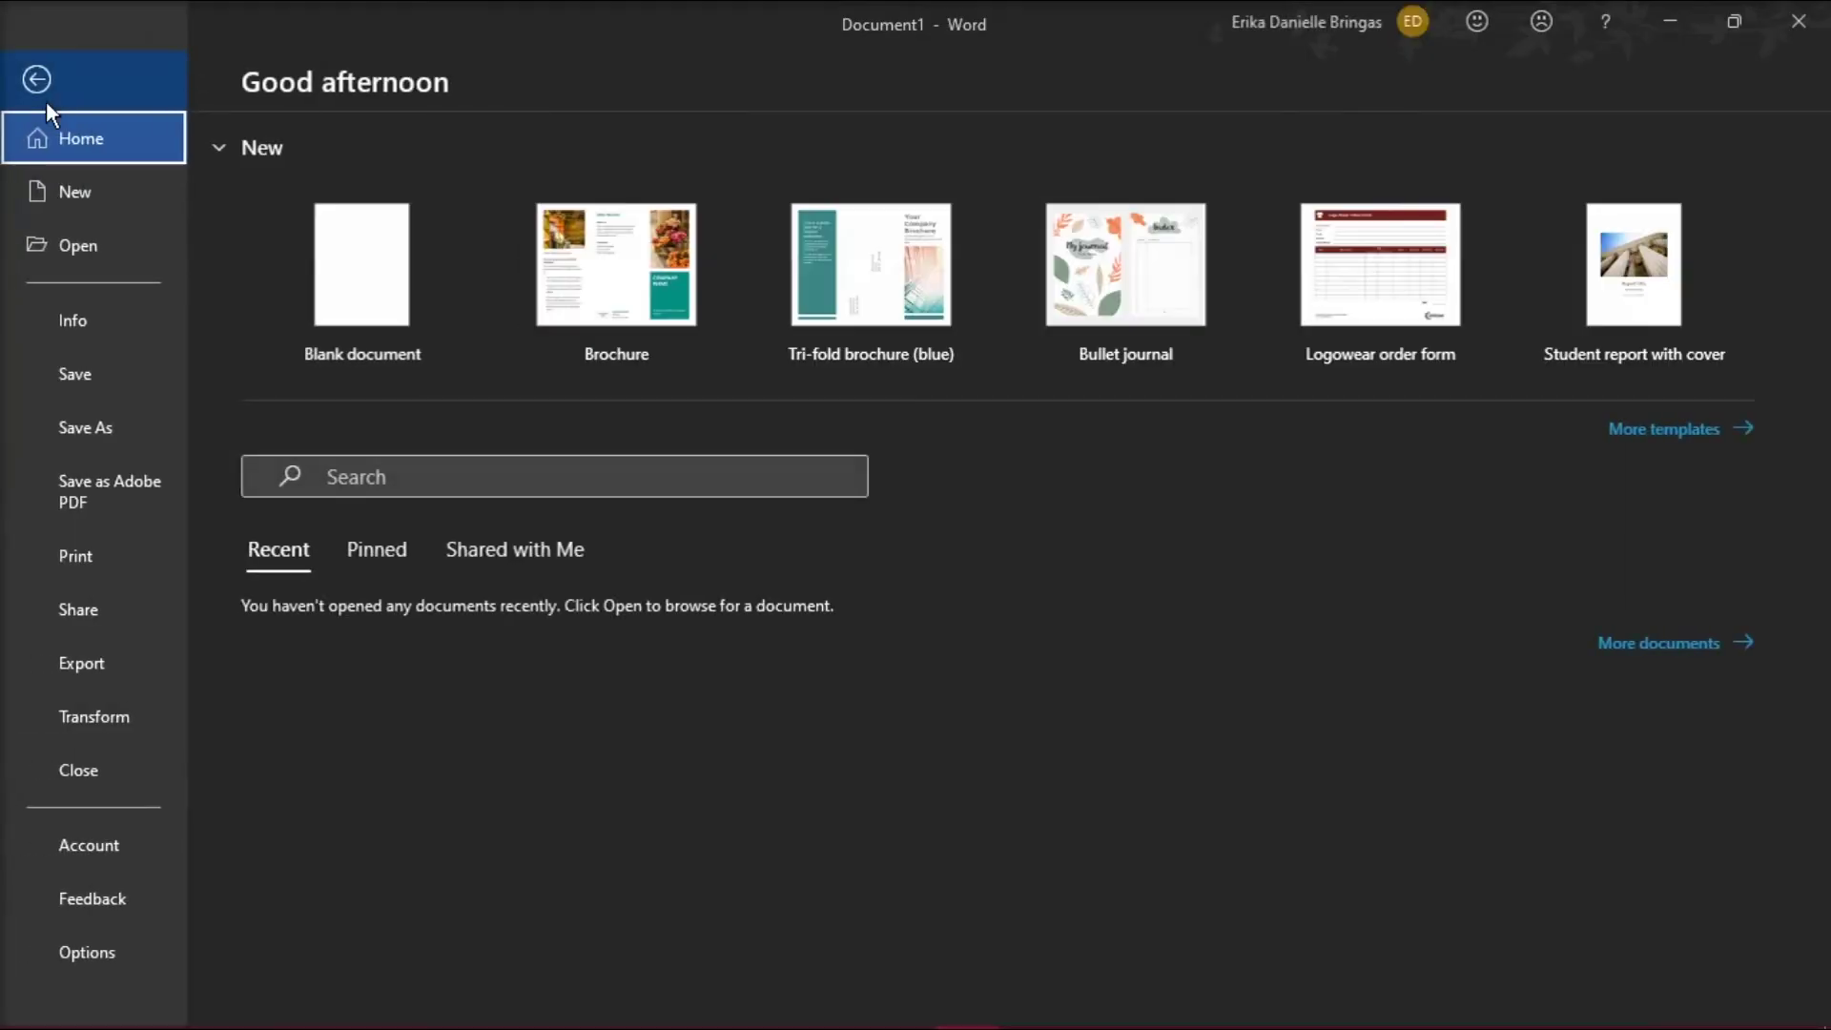
{"action": "left_click", "coordinate": [83, 256]}
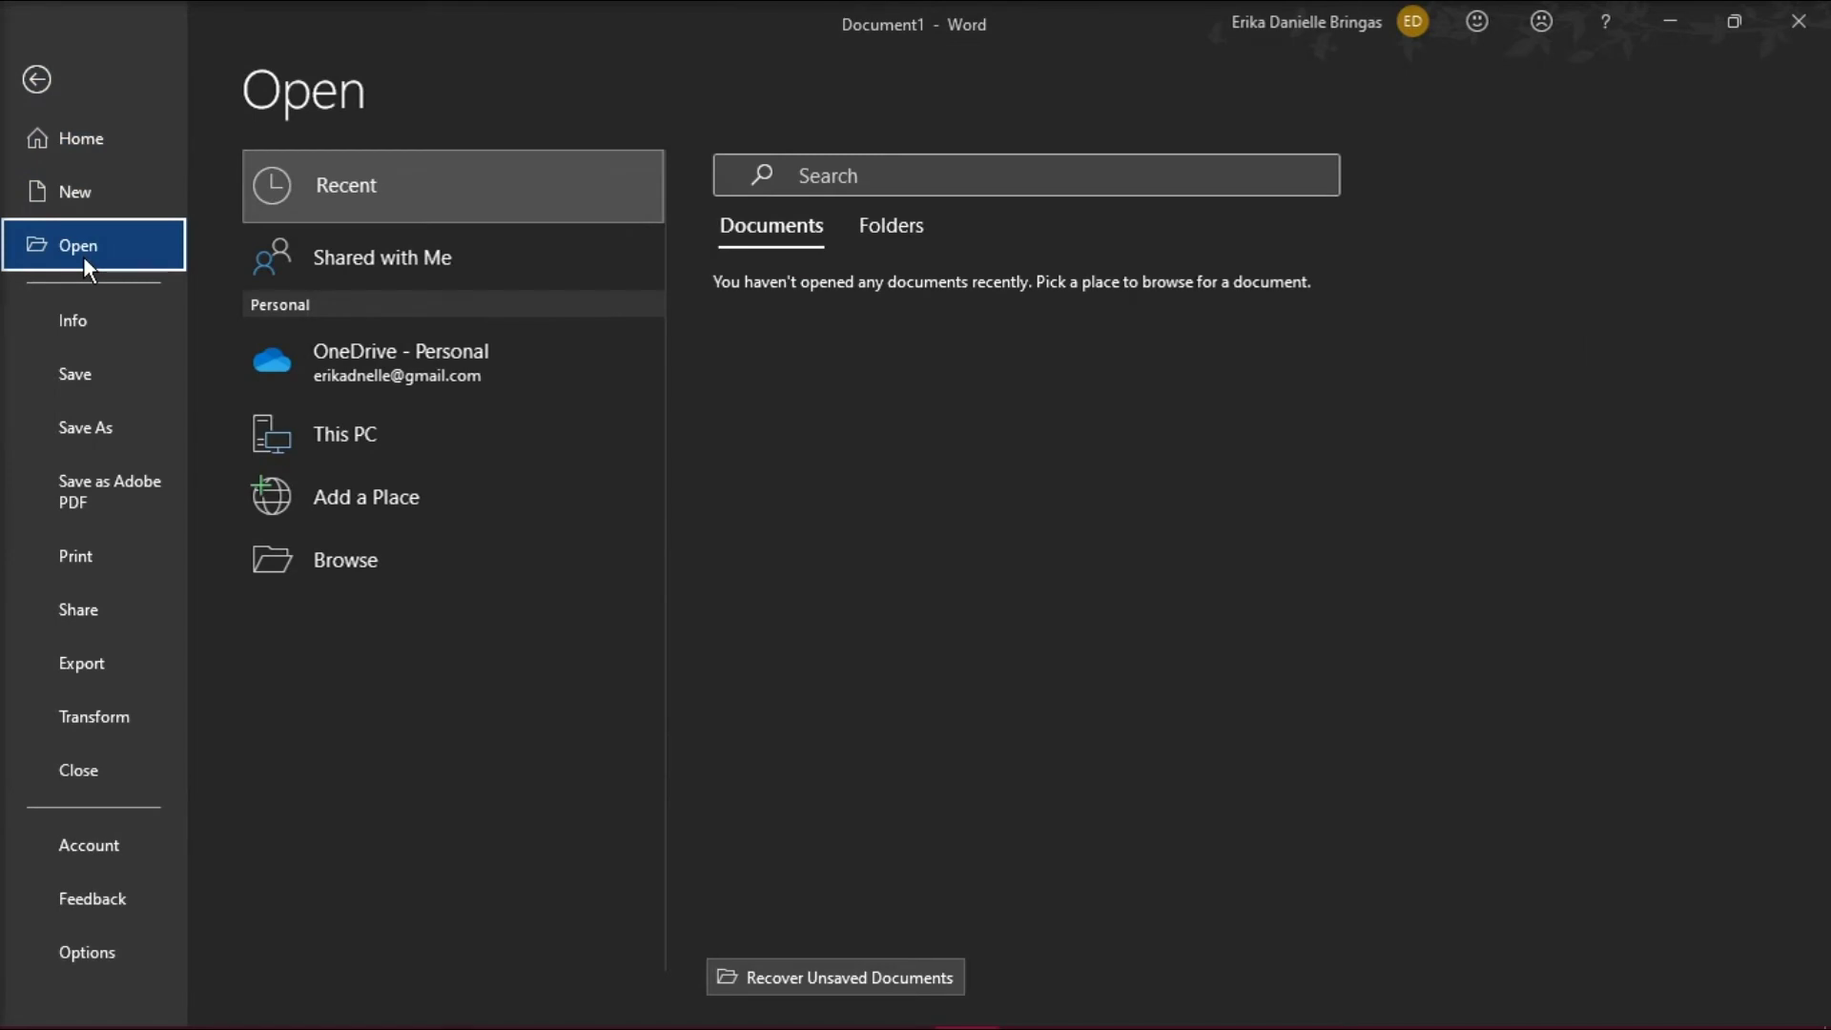
{"action": "left_click", "coordinate": [536, 428]}
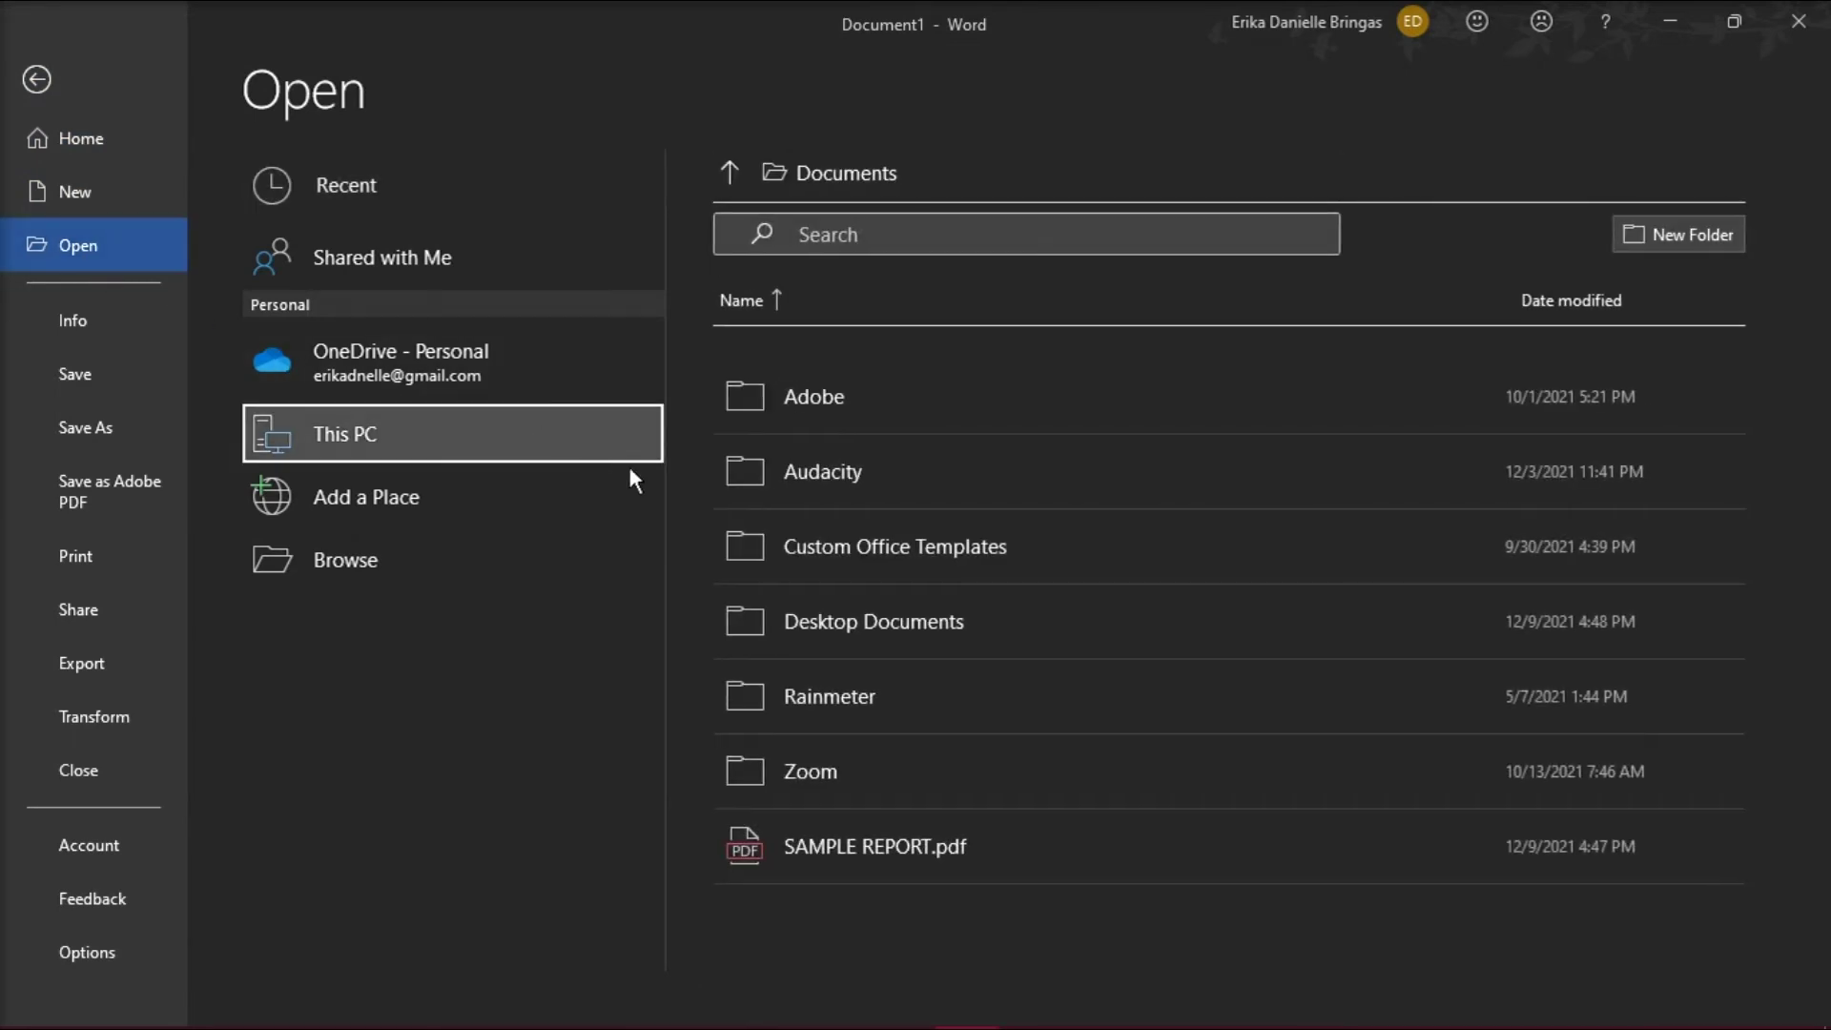
{"action": "left_click", "coordinate": [1140, 854]}
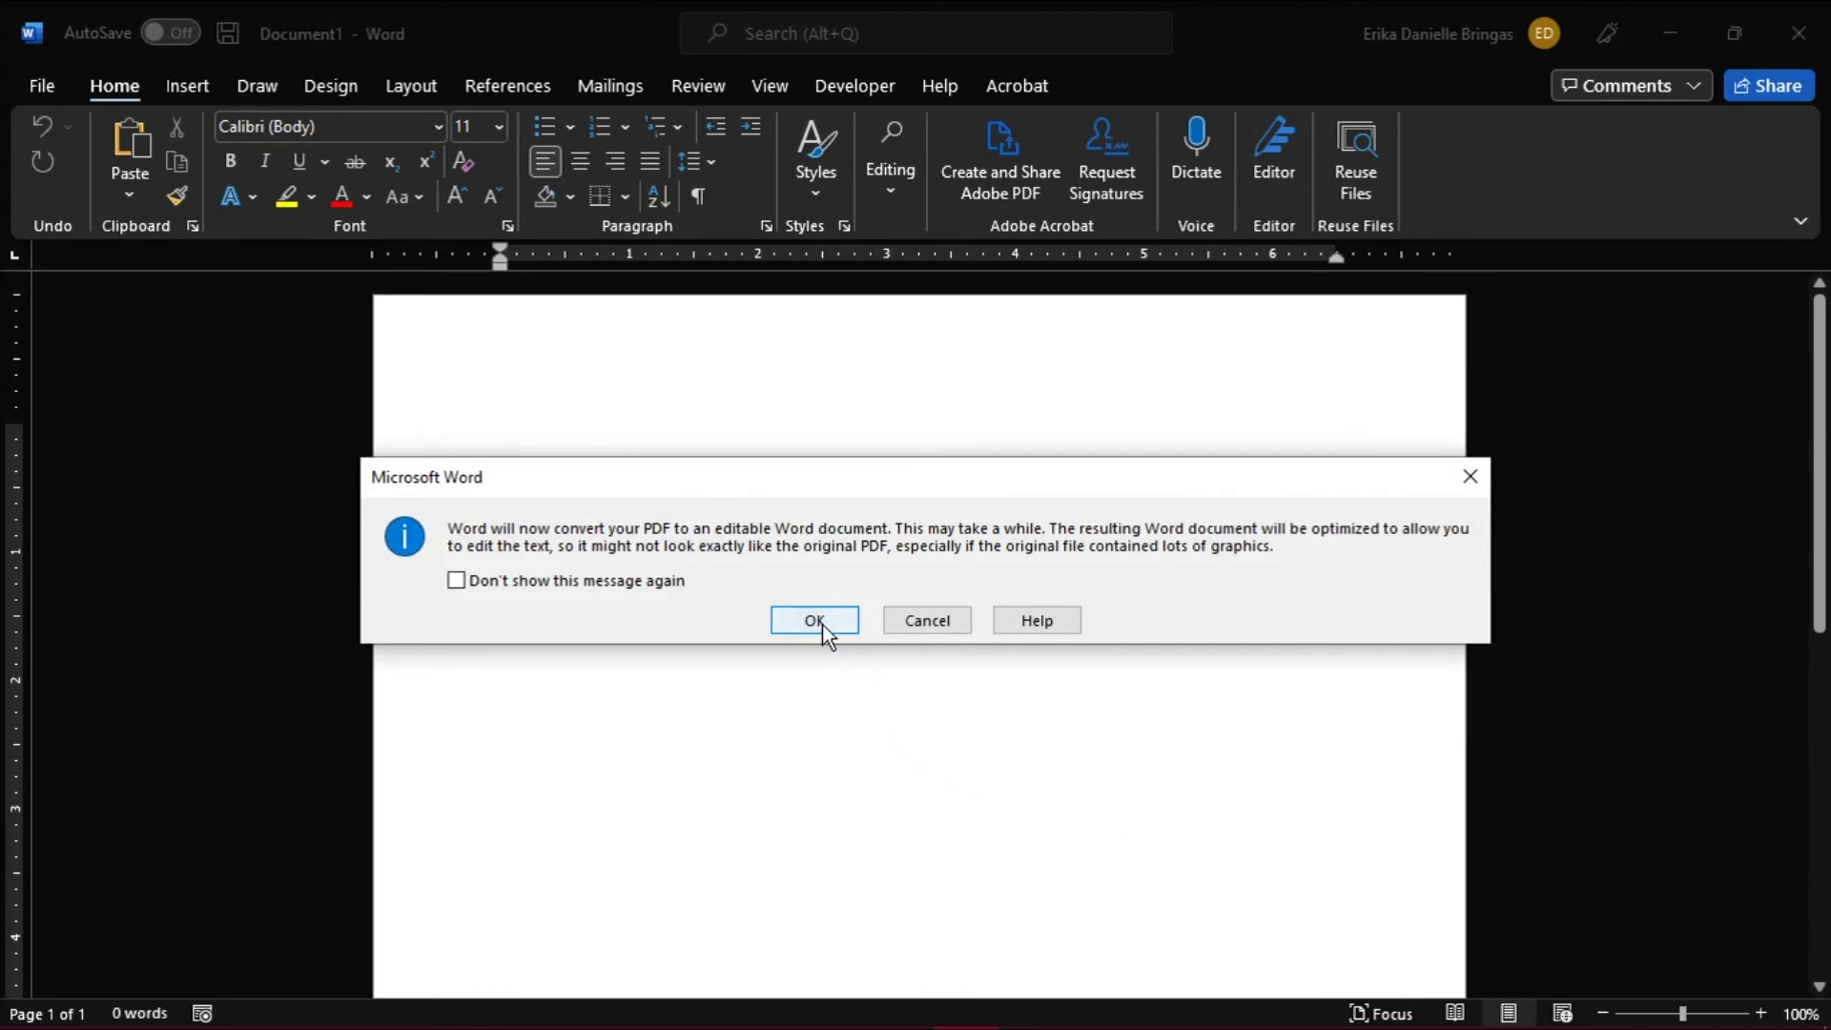
- Accept converting SAMPLE REPORT.pdf into an editable three-page Word document
{"action": "left_click", "coordinate": [815, 621]}
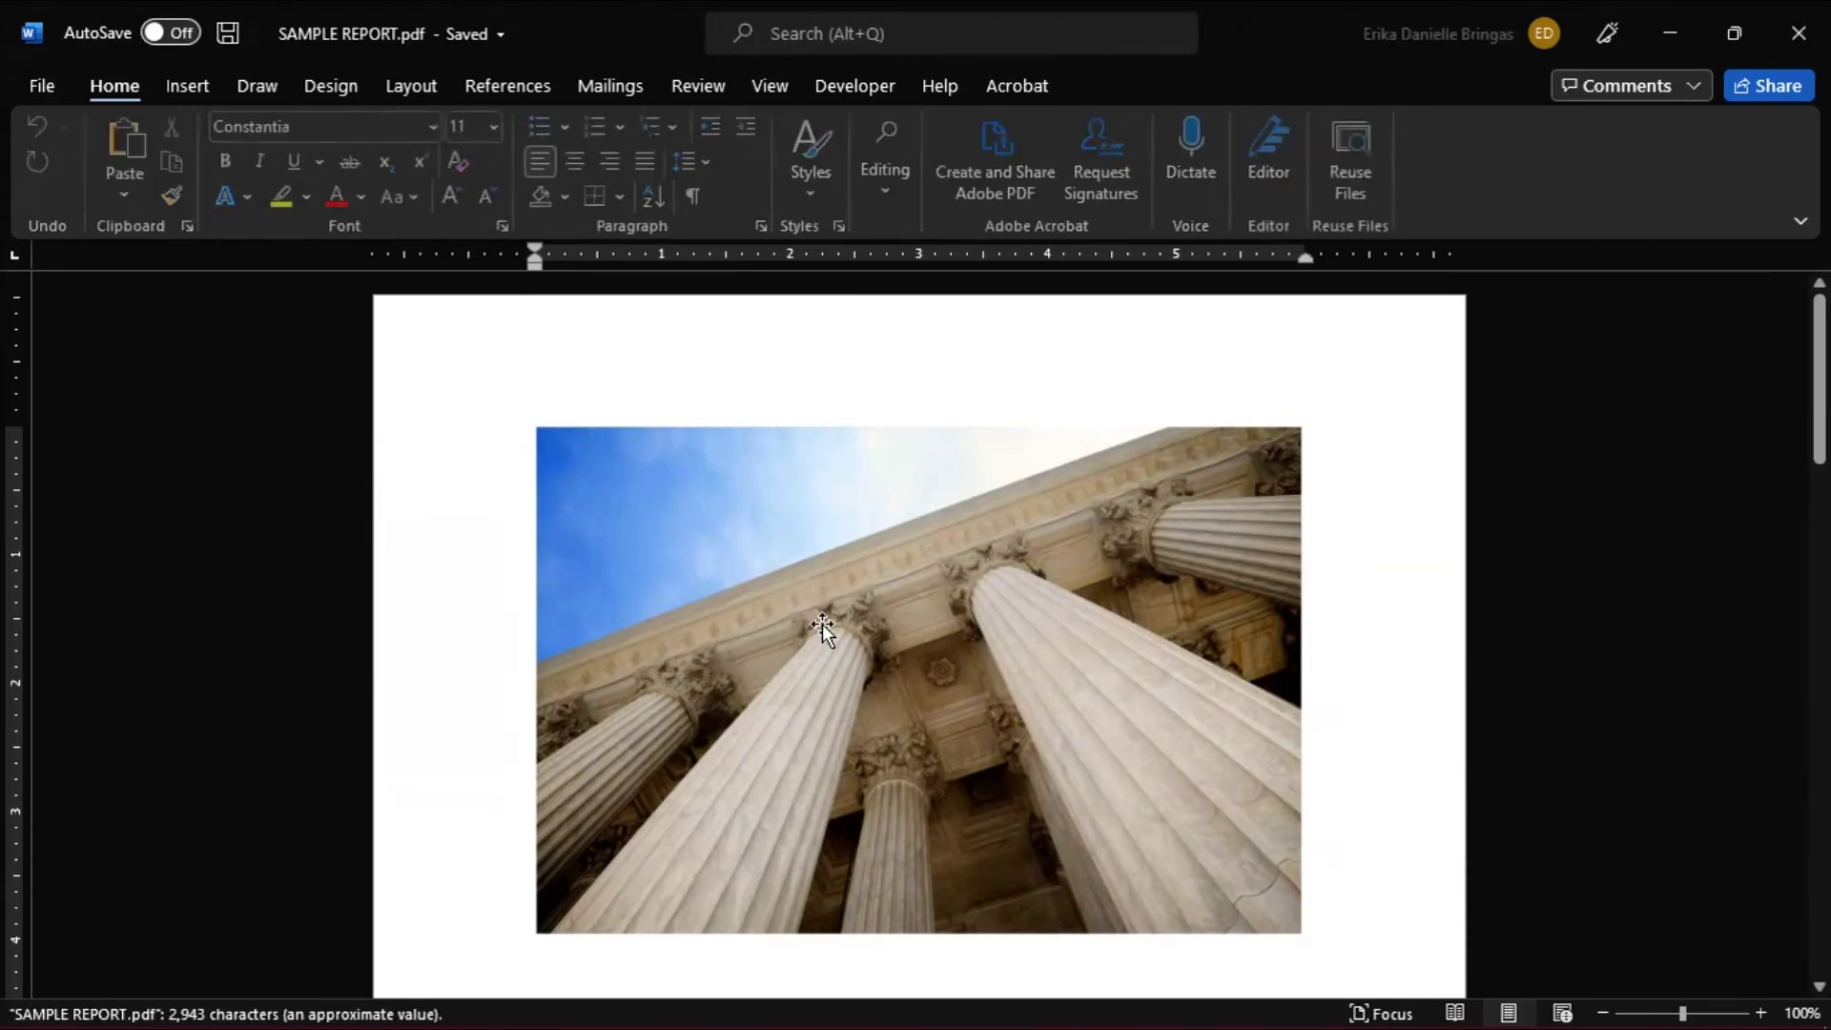
{"action": "scroll", "coordinate": [978, 650], "scroll_direction": "down", "scroll_amount": 4}
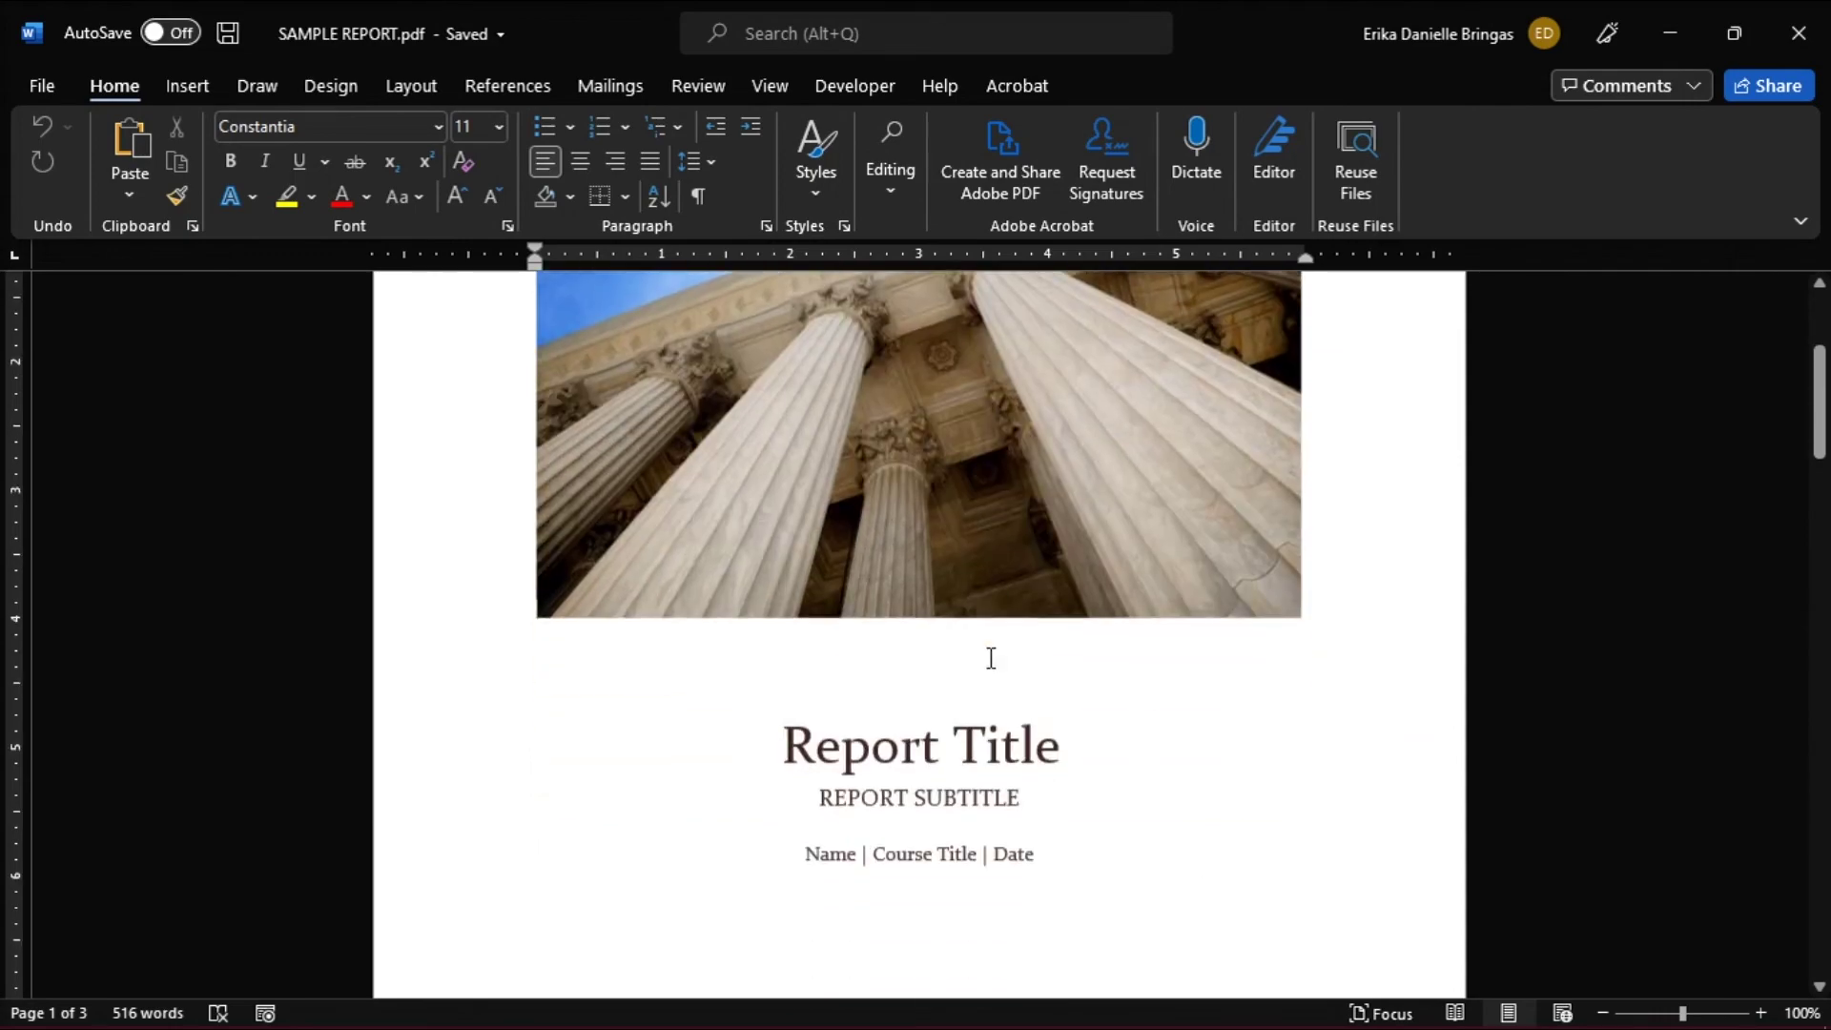
{"action": "scroll", "coordinate": [989, 653], "scroll_direction": "down", "scroll_amount": 3}
{"action": "scroll", "coordinate": [1001, 667], "scroll_direction": "down", "scroll_amount": 4}
{"action": "scroll", "coordinate": [1002, 672], "scroll_direction": "down", "scroll_amount": 4}
{"action": "mouse_move", "coordinate": [1820, 544]}
{"action": "left_mouse_down"}
{"action": "mouse_move", "coordinate": [1820, 923]}
{"action": "mouse_move", "coordinate": [1751, 351]}
{"action": "left_mouse_up"}
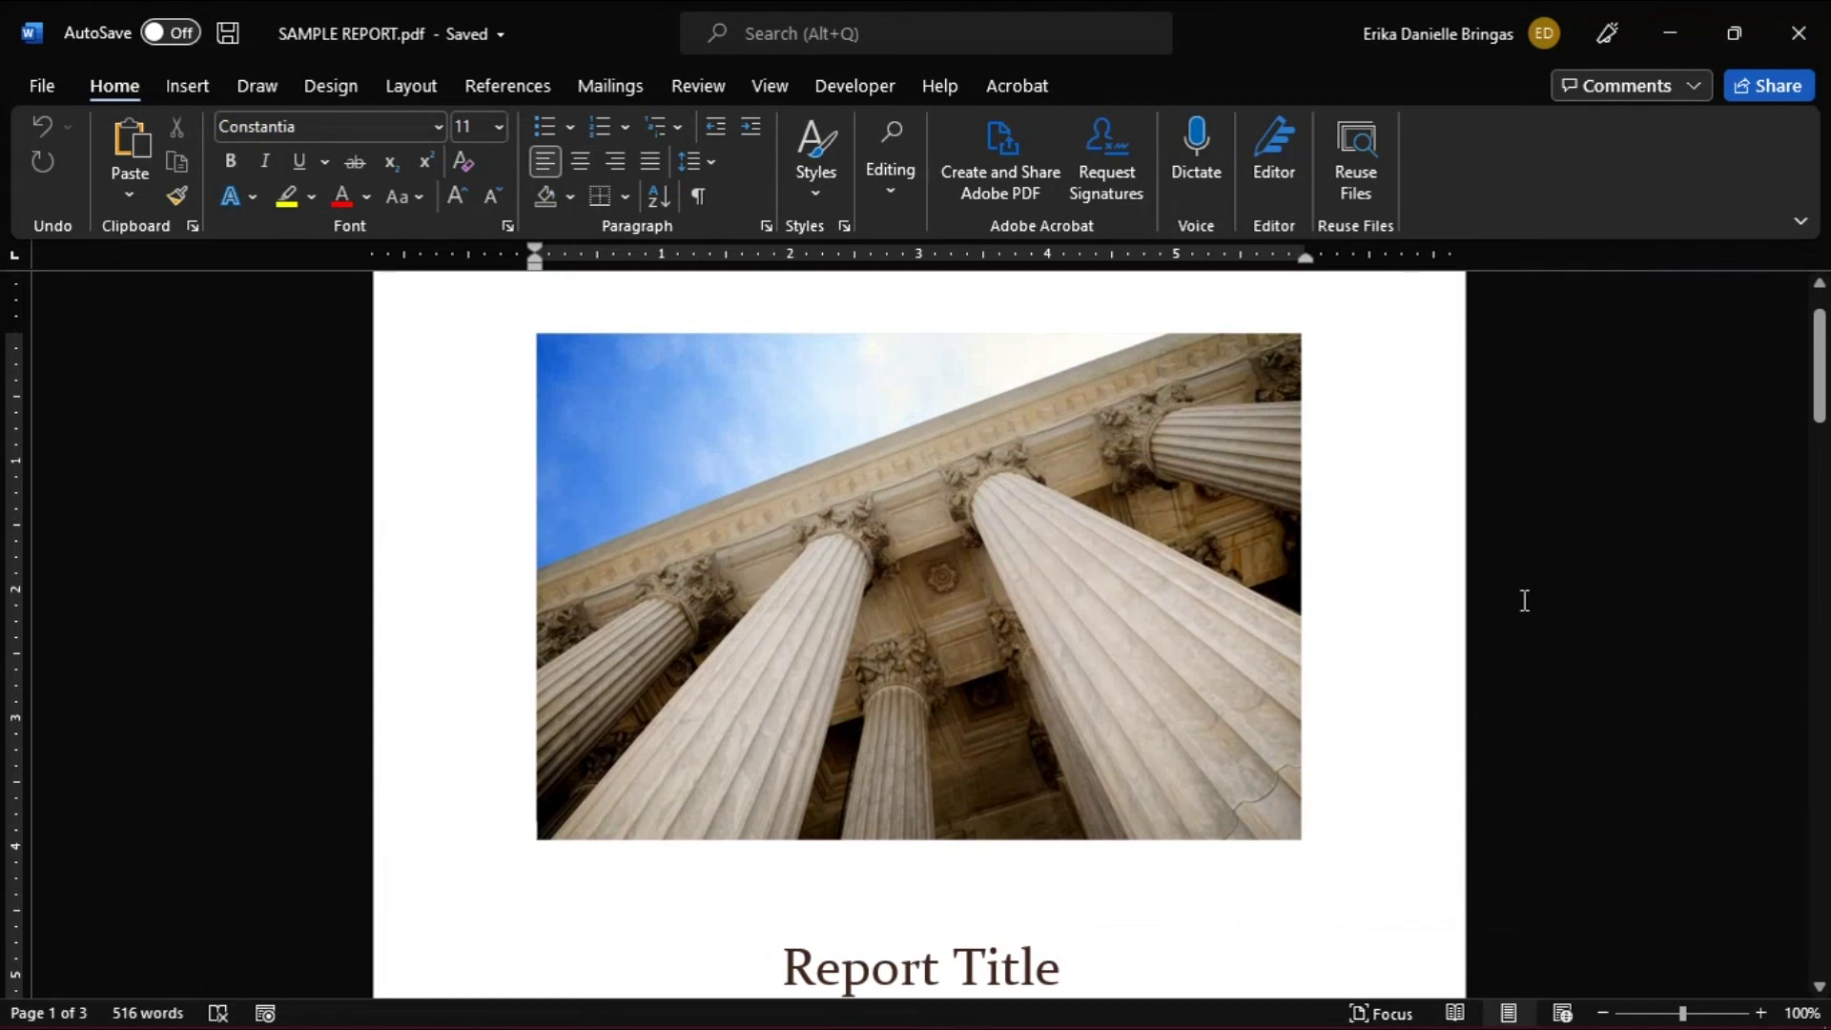